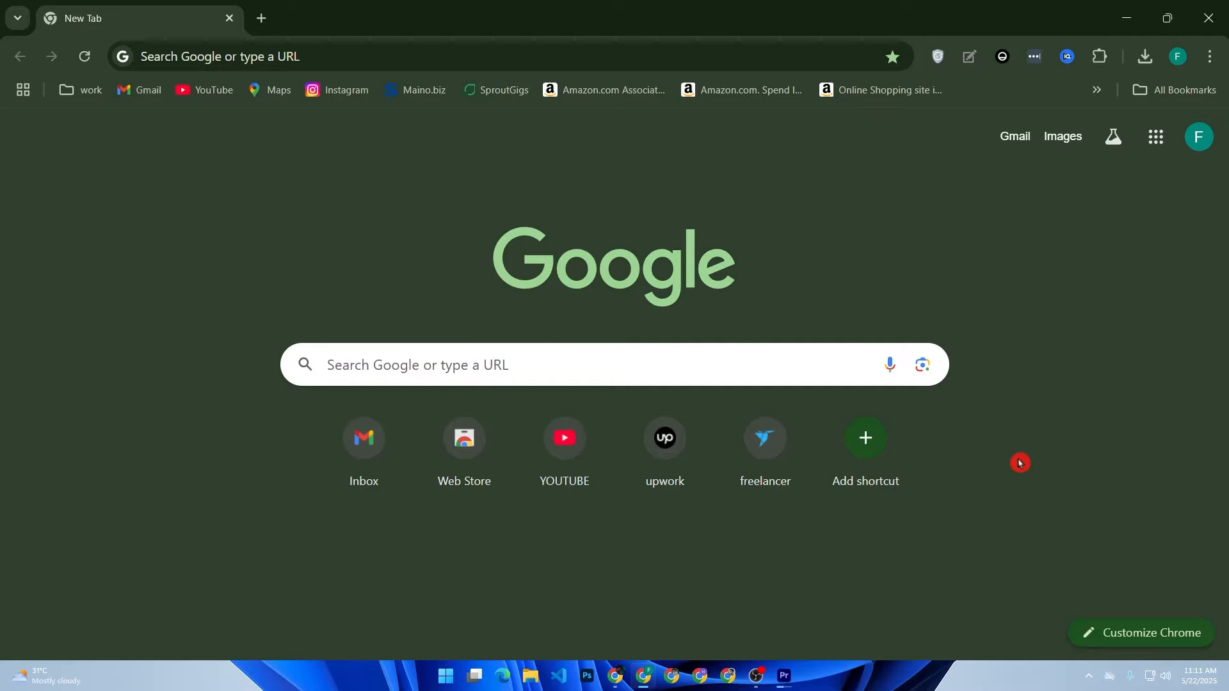
Step: Search Google for canva and open the Canva website from the results
{"action": "left_click", "coordinate": [638, 367]}
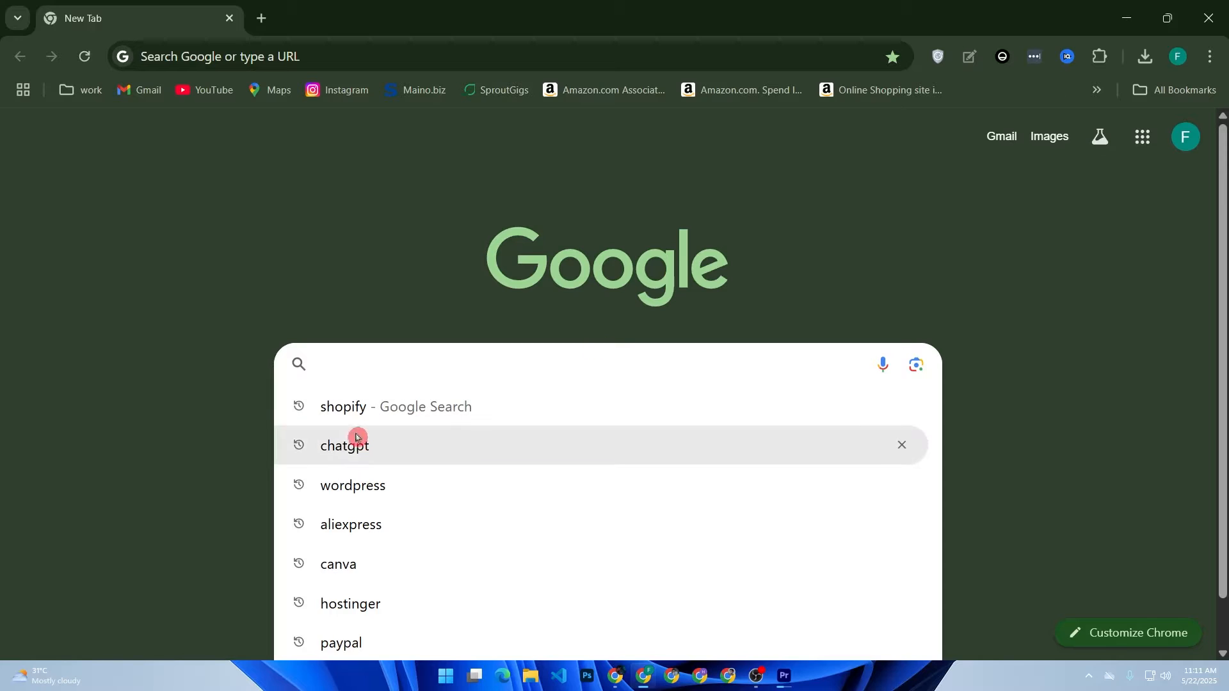
{"action": "left_click", "coordinate": [355, 568]}
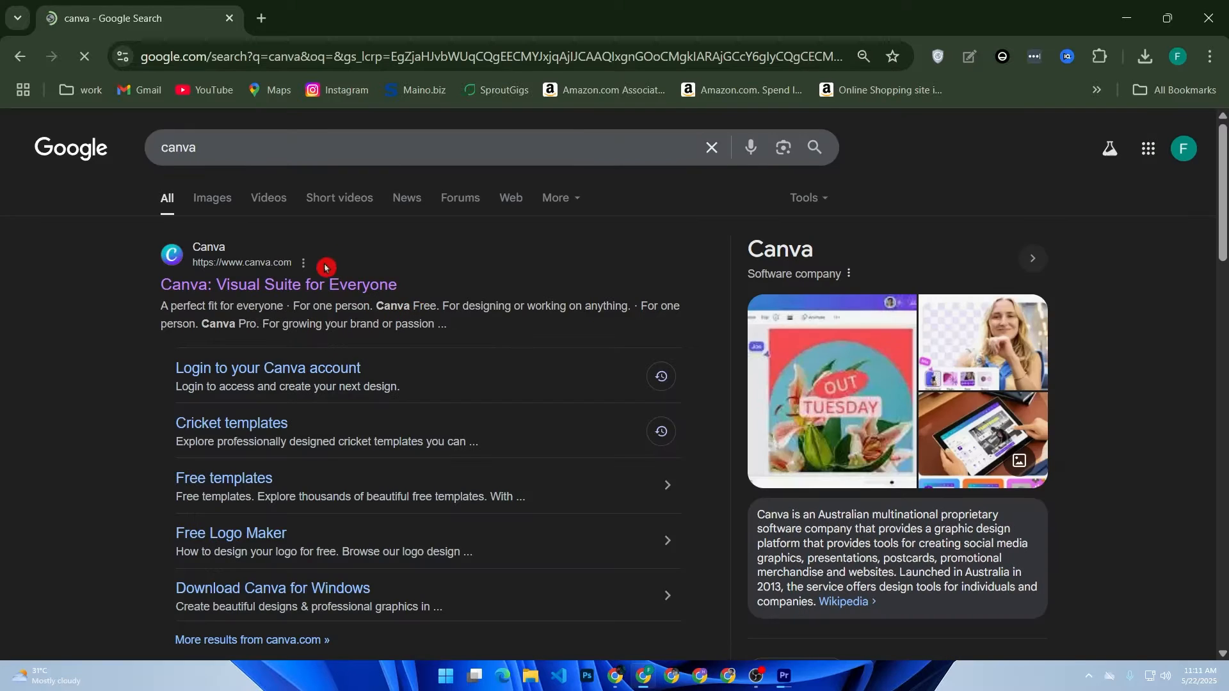
{"action": "left_click", "coordinate": [320, 283]}
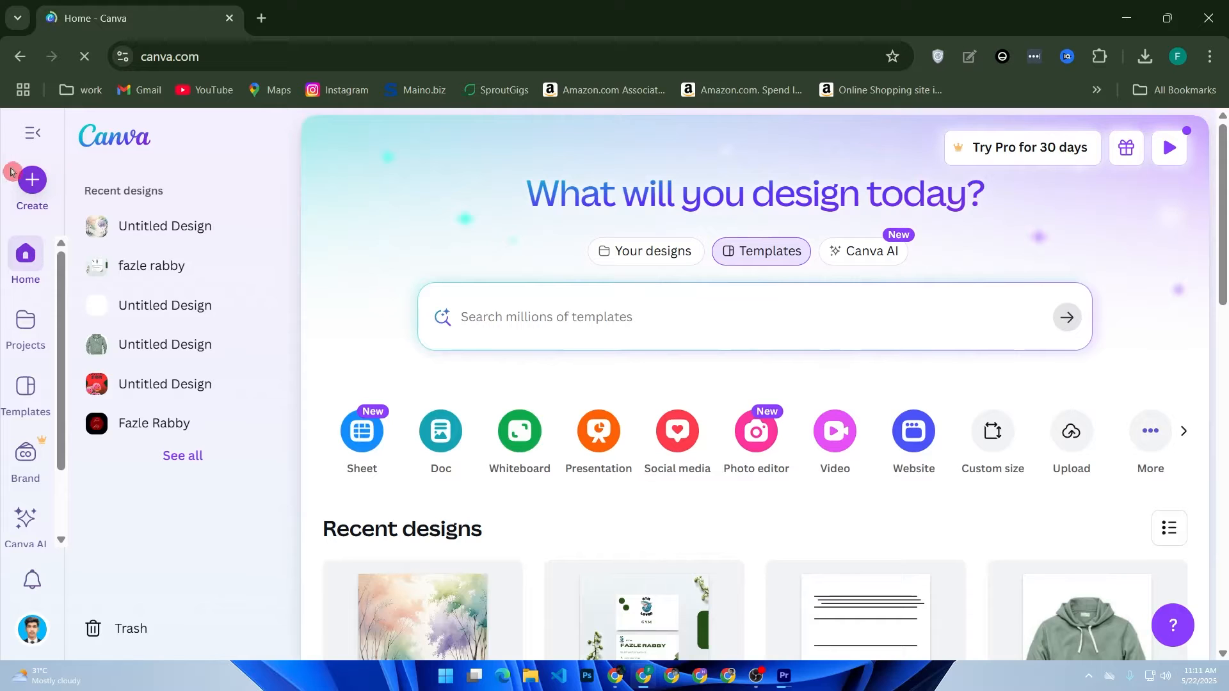
Step: Create a new custom-size design 1920 px wide and 1080 px high
{"action": "left_click", "coordinate": [32, 182]}
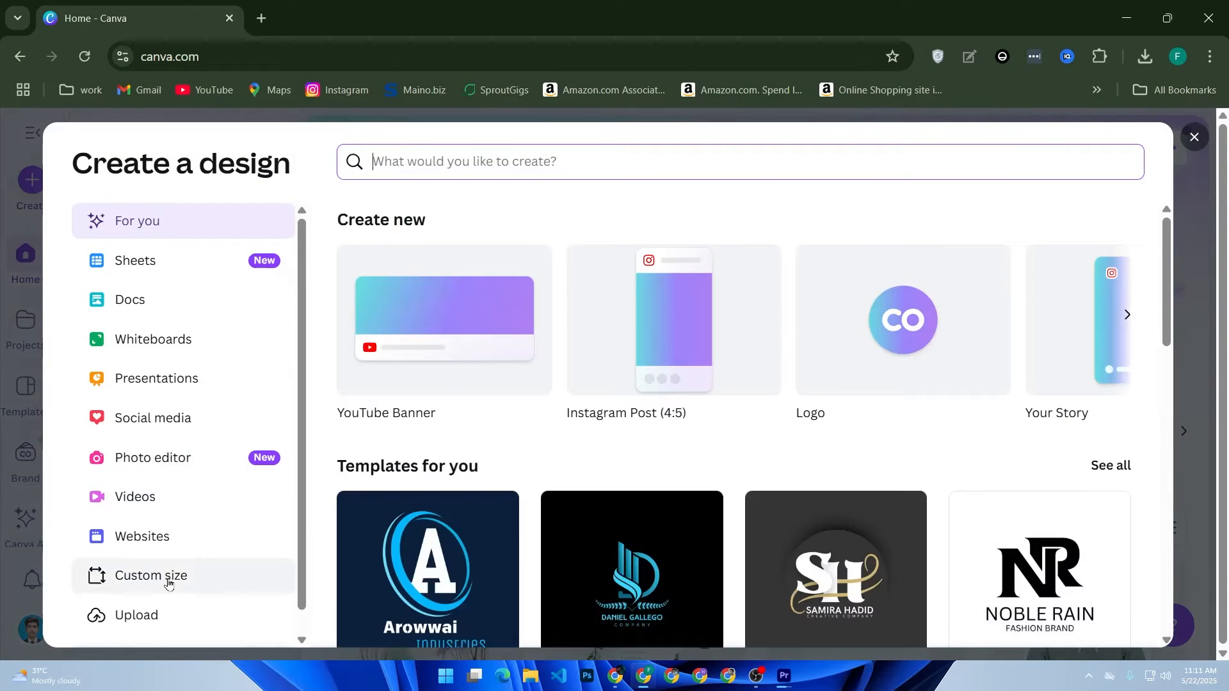
{"action": "left_click", "coordinate": [169, 582]}
{"action": "left_click", "coordinate": [218, 560]}
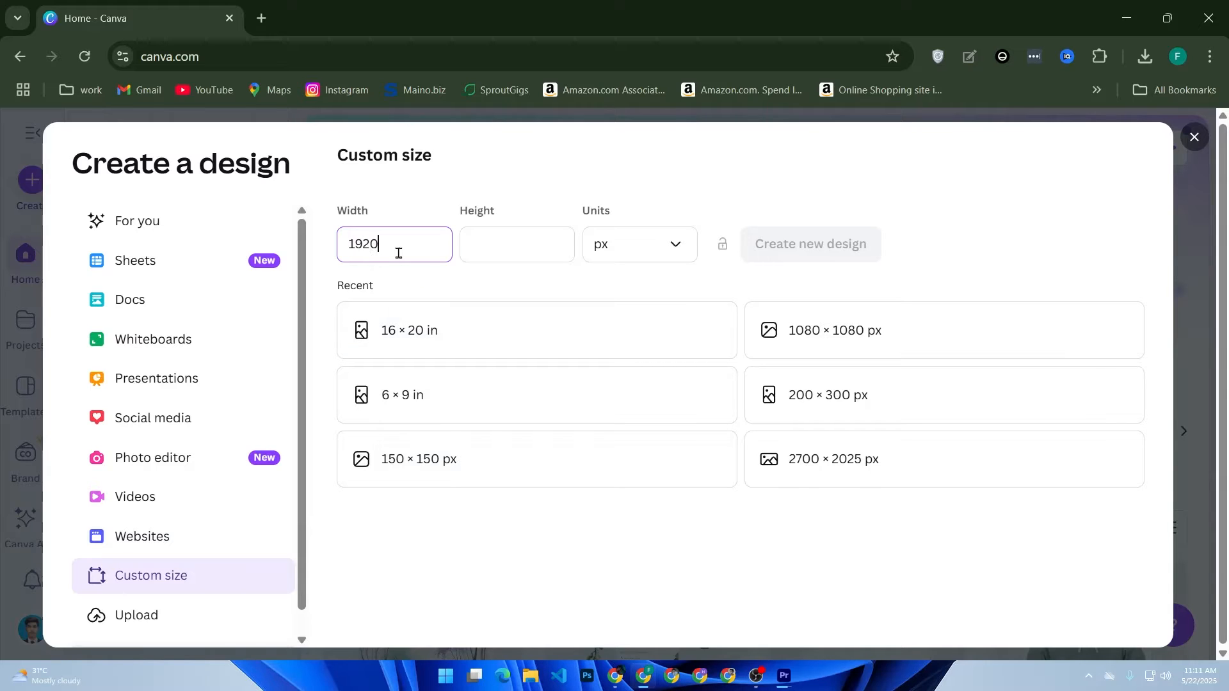
{"action": "left_click", "coordinate": [470, 238]}
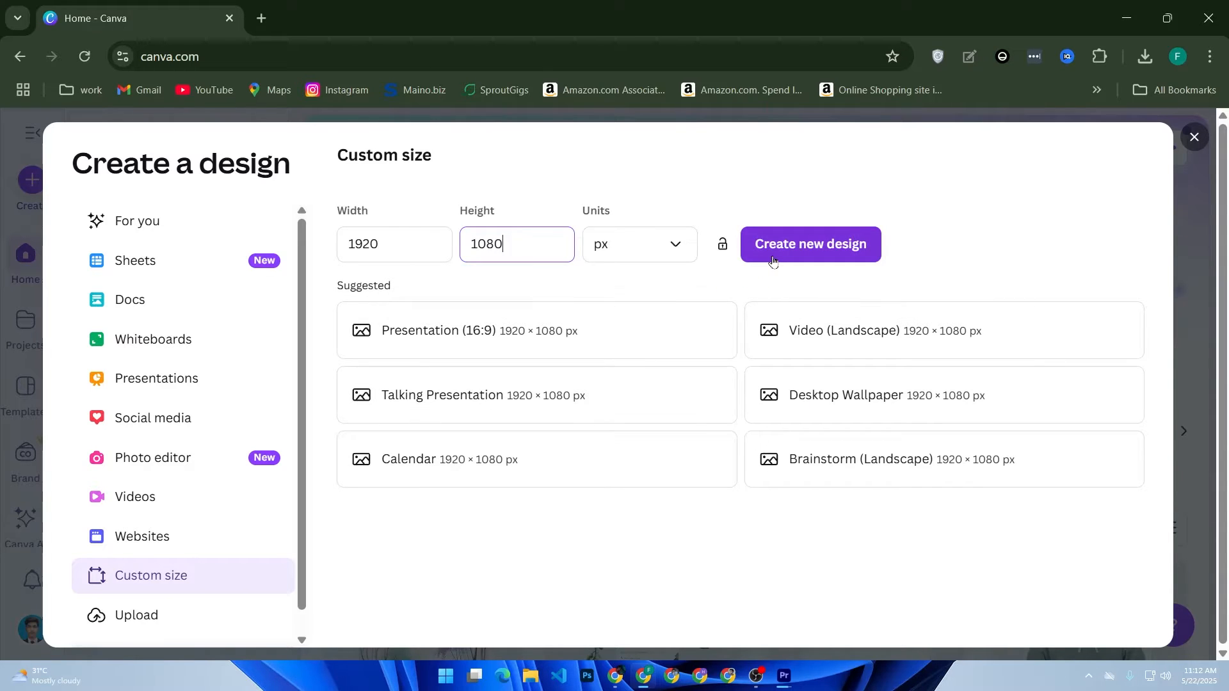
{"action": "left_click", "coordinate": [774, 258]}
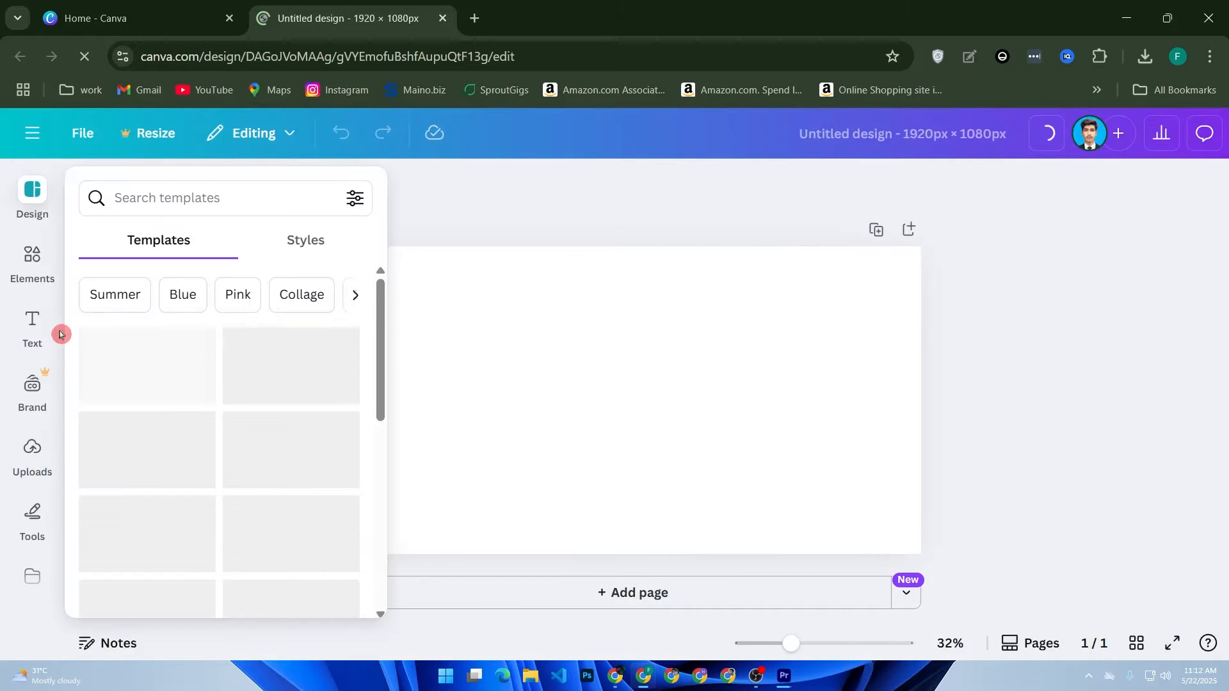
Step: Show the uploaded images and dismiss the camera access request
{"action": "left_click", "coordinate": [31, 455]}
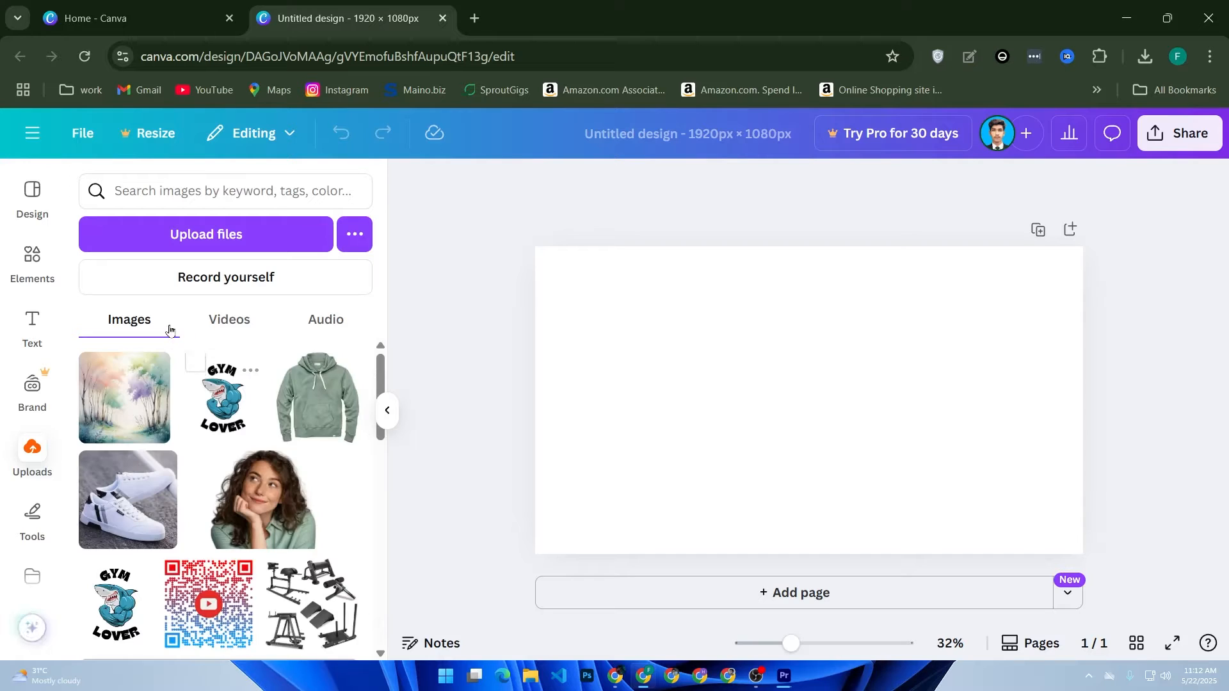
{"action": "left_click", "coordinate": [227, 281]}
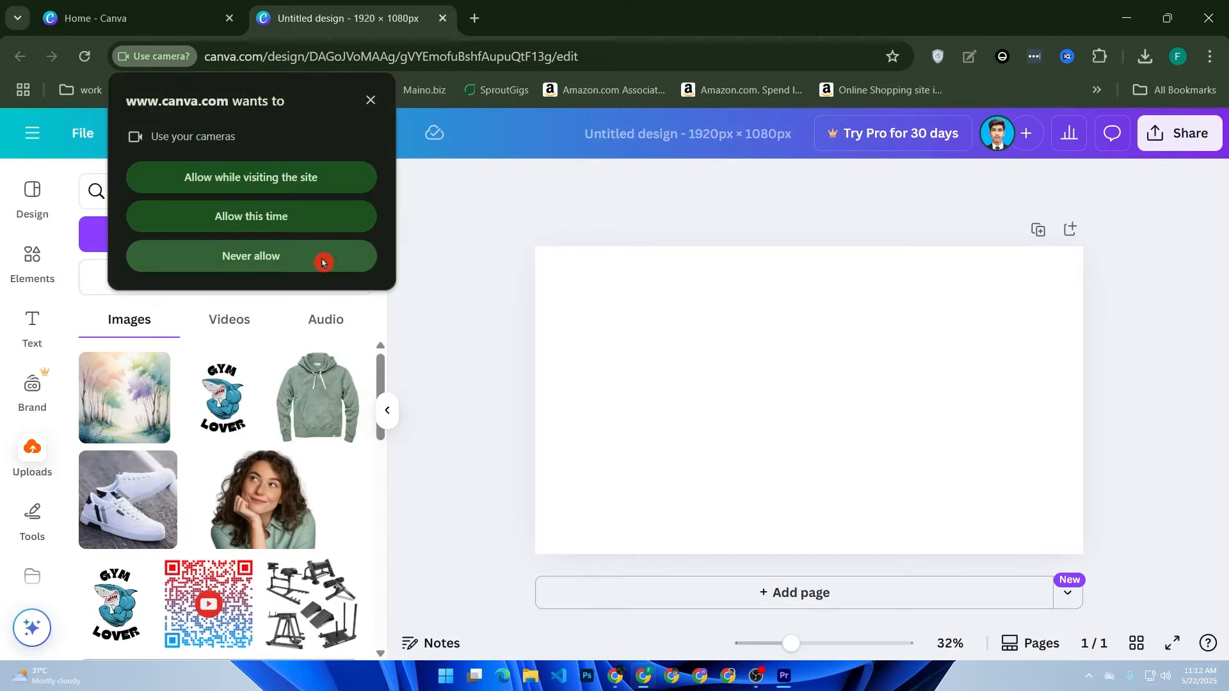
{"action": "left_click", "coordinate": [370, 102]}
Step: Start a file upload and look through the Downloads folder for a suitable image
{"action": "left_click", "coordinate": [217, 235]}
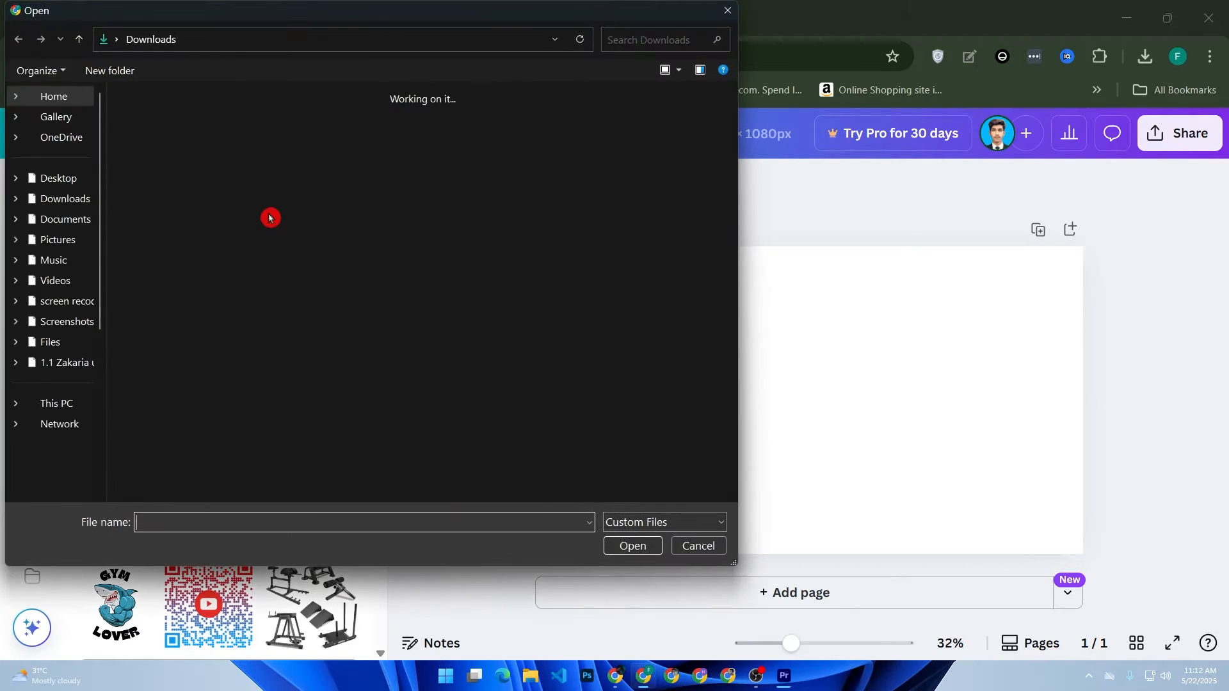
{"action": "scroll", "coordinate": [292, 337], "scroll_direction": "down", "scroll_amount": 7}
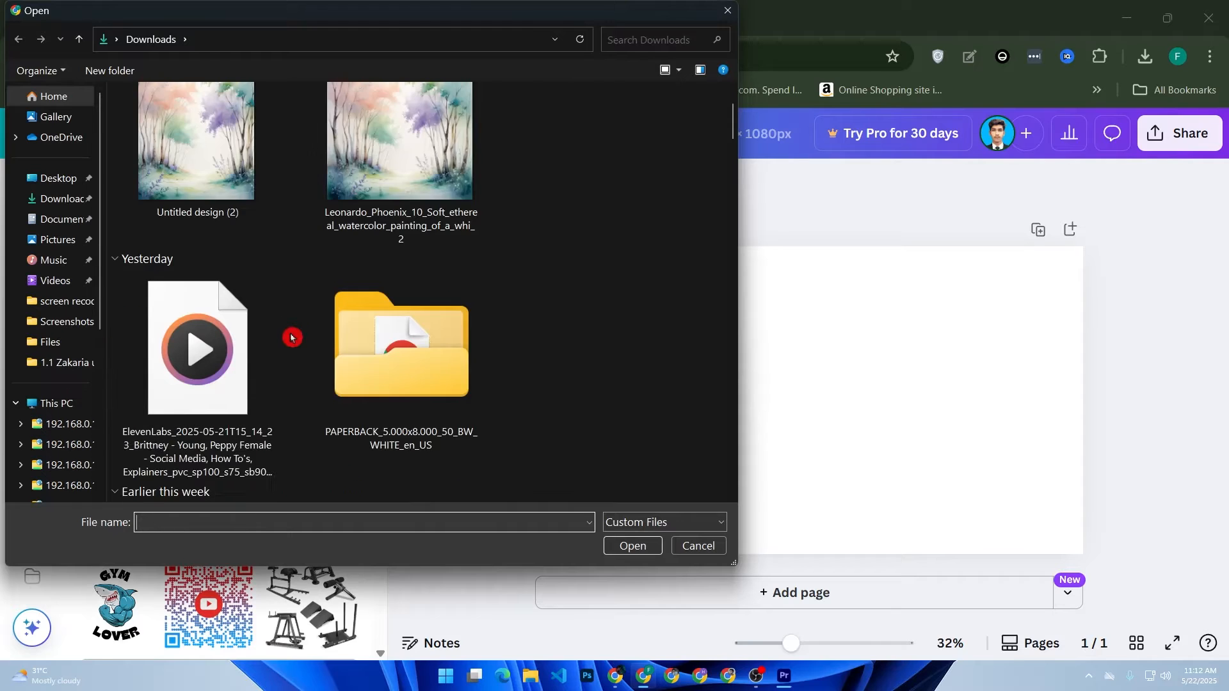
{"action": "scroll", "coordinate": [467, 356], "scroll_direction": "down", "scroll_amount": 8}
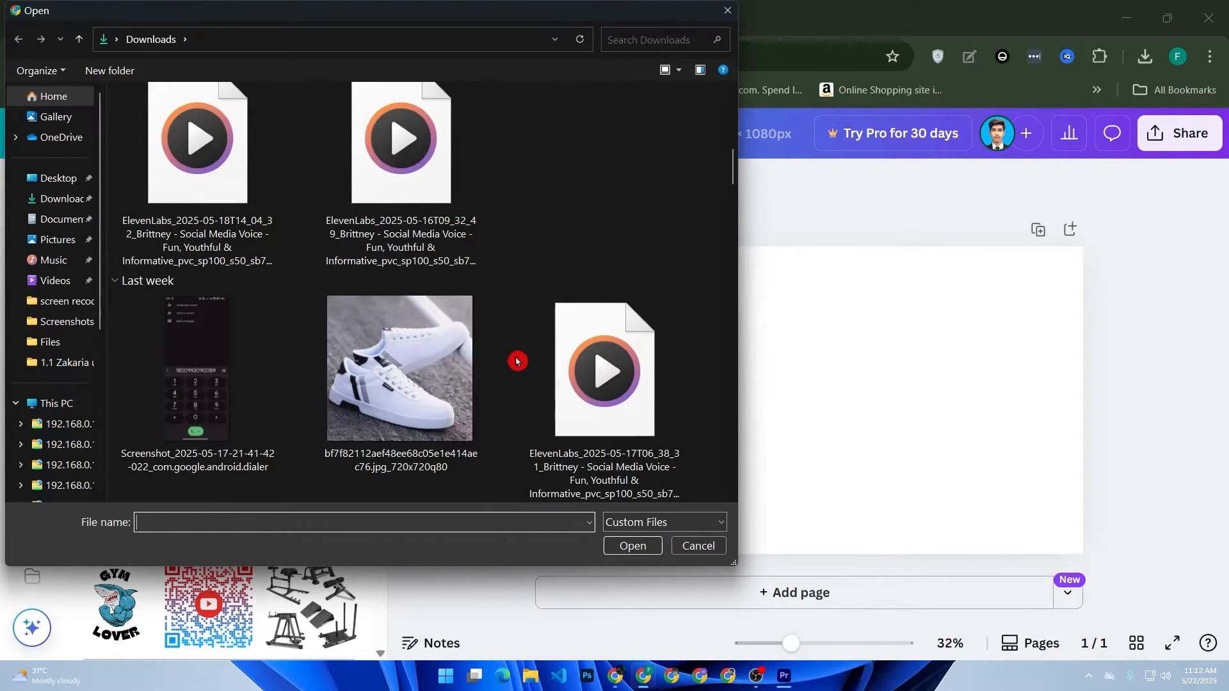
{"action": "scroll", "coordinate": [511, 362], "scroll_direction": "up", "scroll_amount": 4}
{"action": "scroll", "coordinate": [511, 363], "scroll_direction": "down", "scroll_amount": 6}
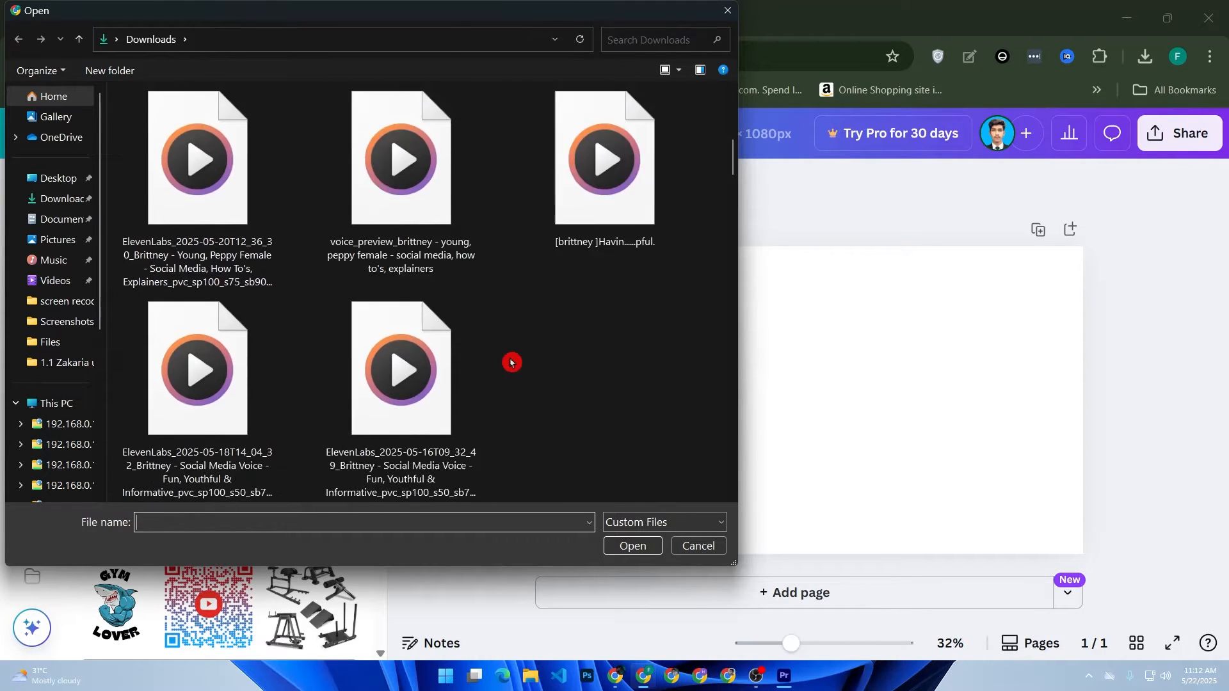
{"action": "scroll", "coordinate": [513, 367], "scroll_direction": "down", "scroll_amount": 7}
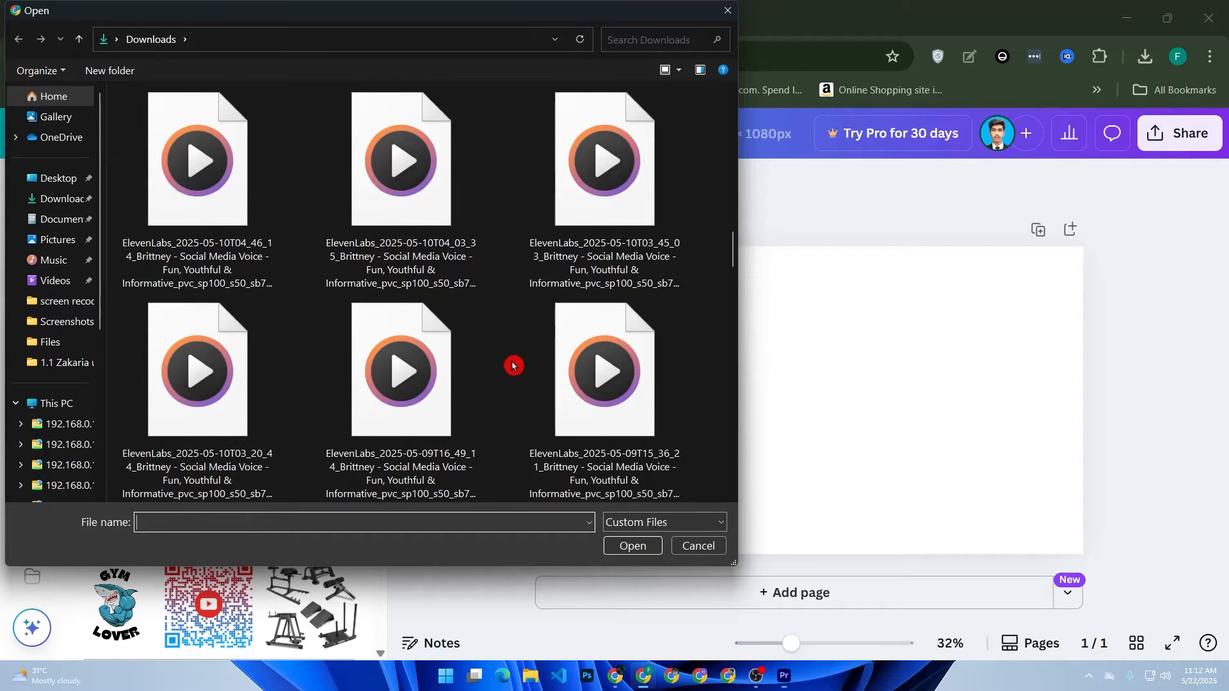
{"action": "scroll", "coordinate": [515, 366], "scroll_direction": "up", "scroll_amount": 8}
{"action": "scroll", "coordinate": [516, 364], "scroll_direction": "up", "scroll_amount": 8}
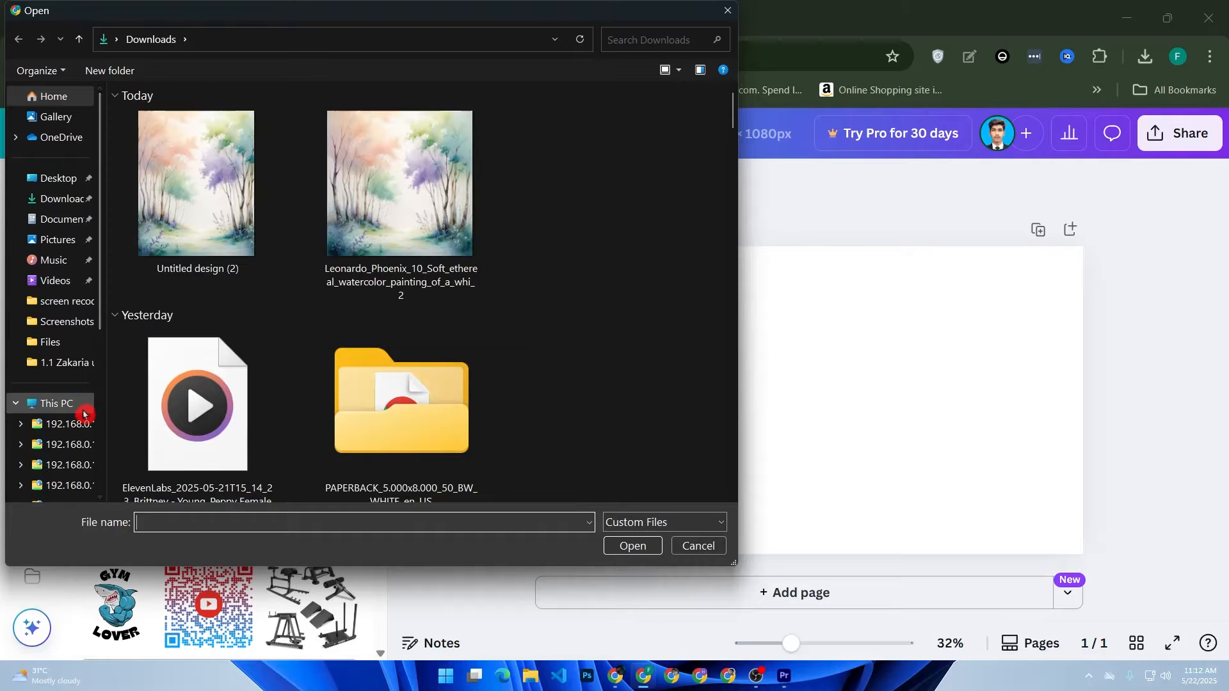
Step: Upload the football image from the Final thumbnail folder inside zt tech thumb and dismiss the microphone access request
{"action": "left_click", "coordinate": [88, 363]}
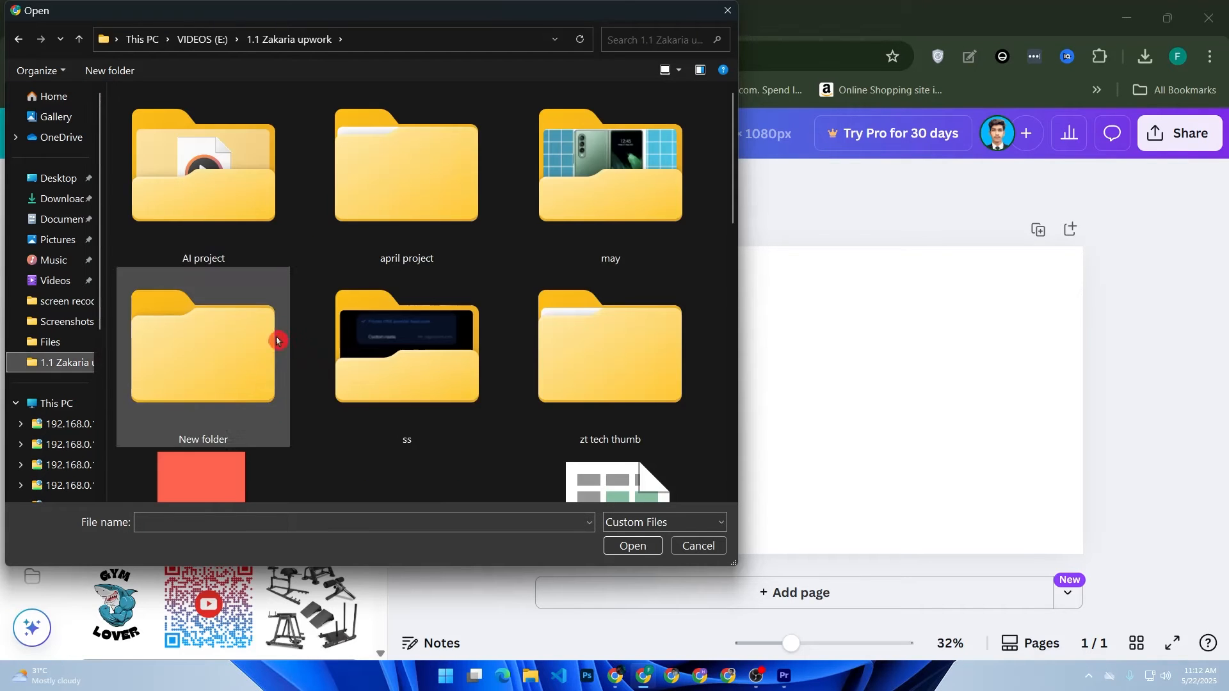
{"action": "left_click", "coordinate": [639, 383]}
{"action": "double_click", "coordinate": [639, 383]}
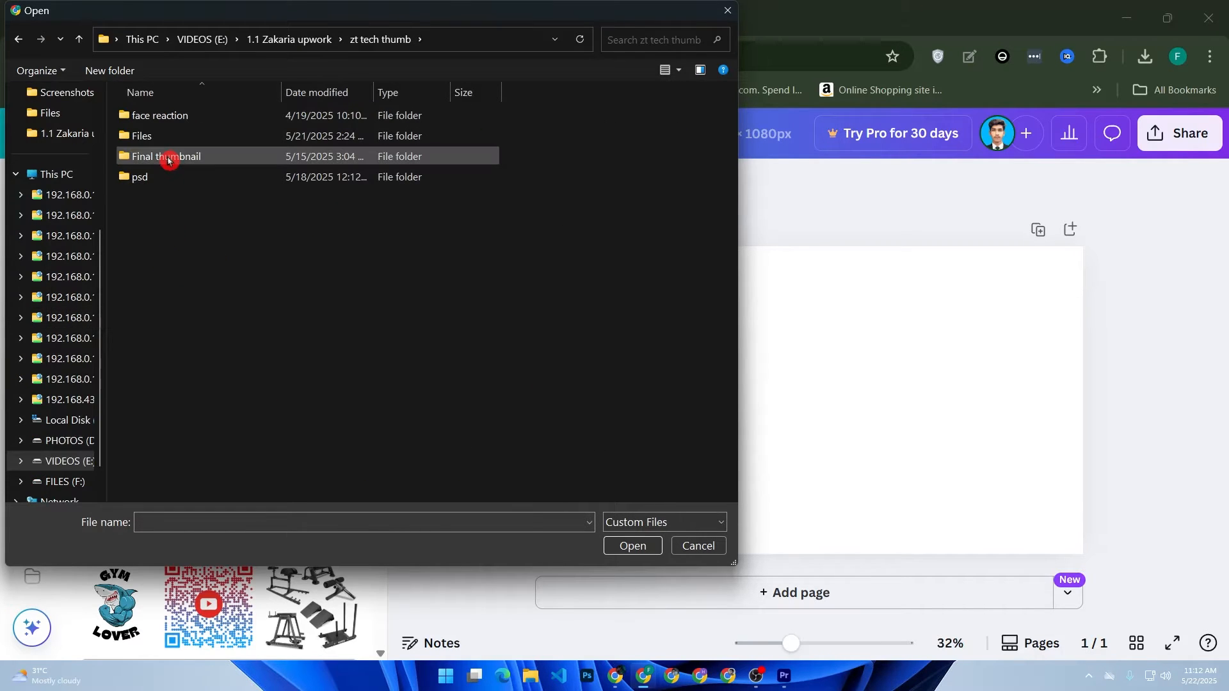
{"action": "double_click", "coordinate": [168, 160]}
{"action": "double_click", "coordinate": [211, 342]}
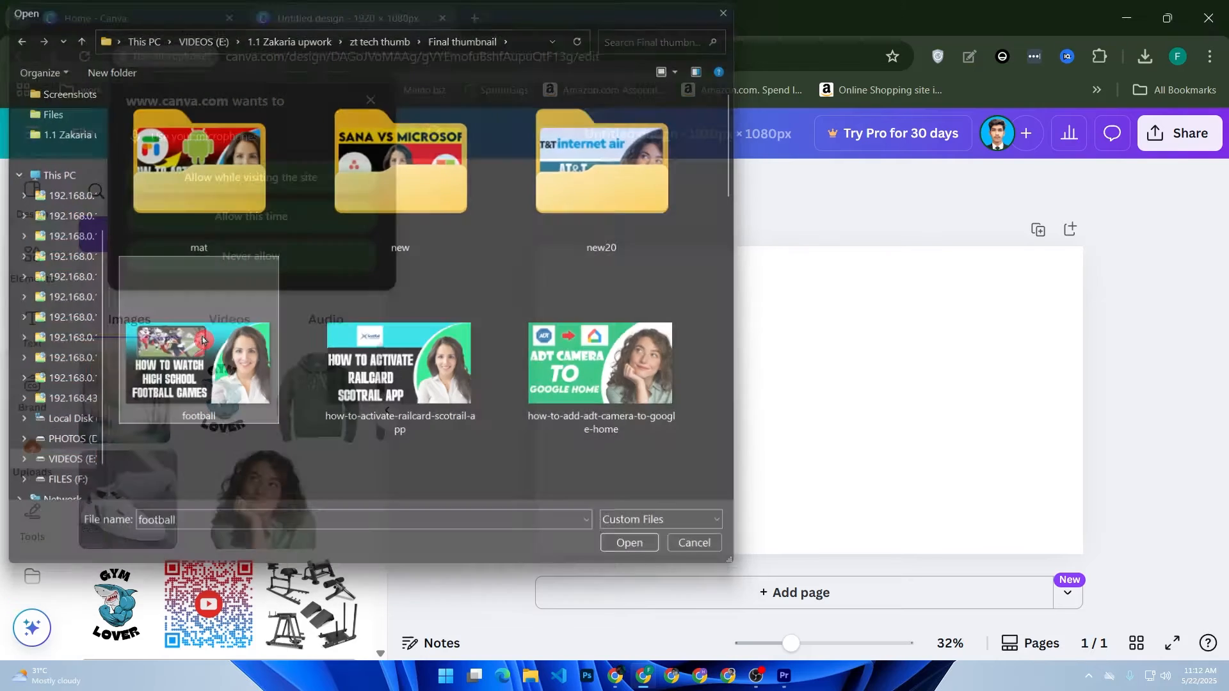
{"action": "left_click", "coordinate": [371, 101]}
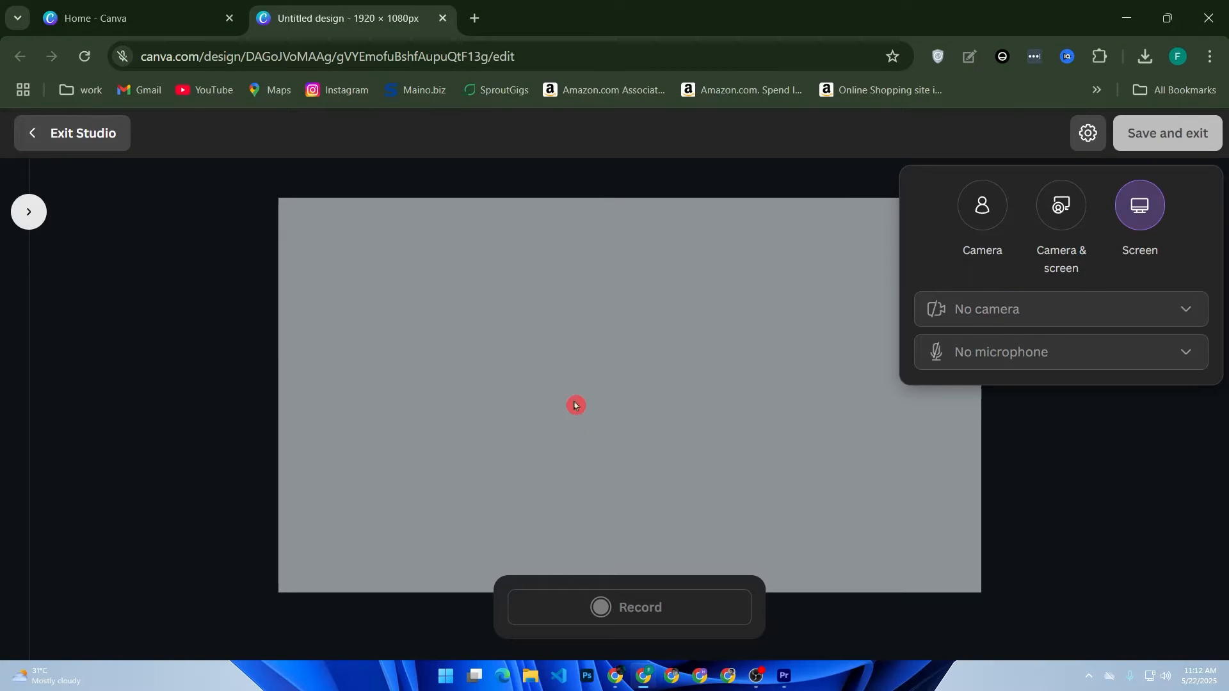
Step: Close the design stuck in the recording studio and create a fresh 1920 × 1080 px custom-size design
{"action": "left_click", "coordinate": [443, 18]}
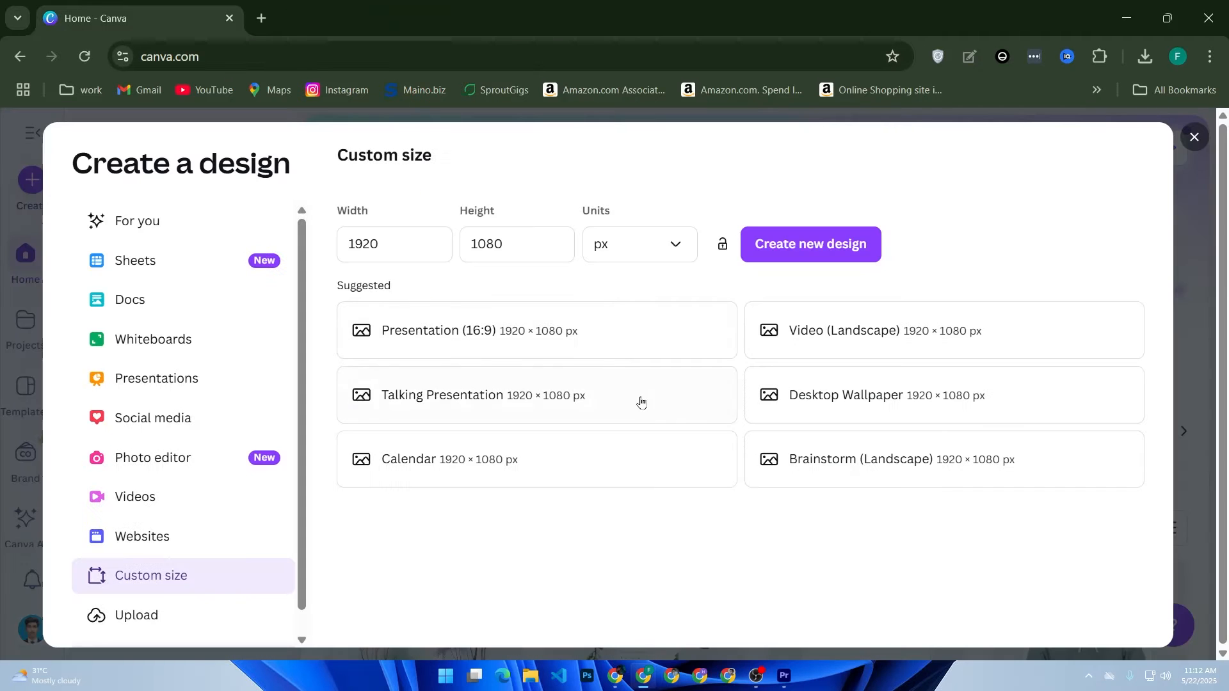
{"action": "left_click", "coordinate": [1194, 137]}
{"action": "left_click", "coordinate": [32, 180]}
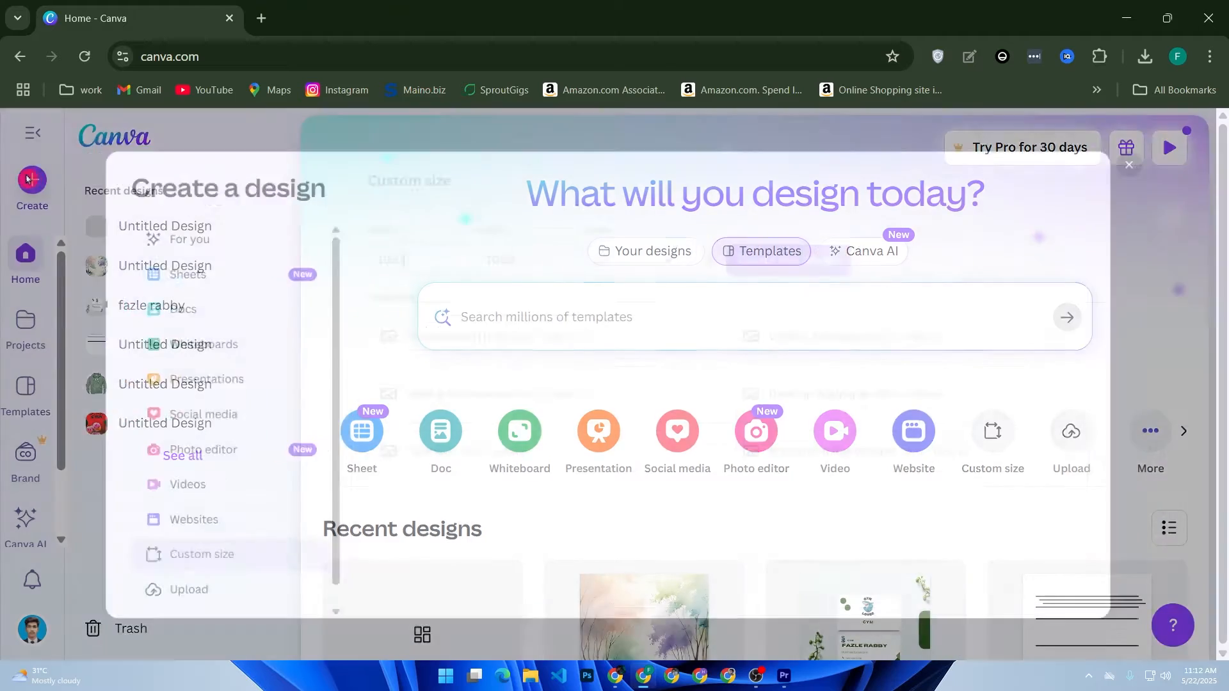
{"action": "left_click", "coordinate": [782, 243]}
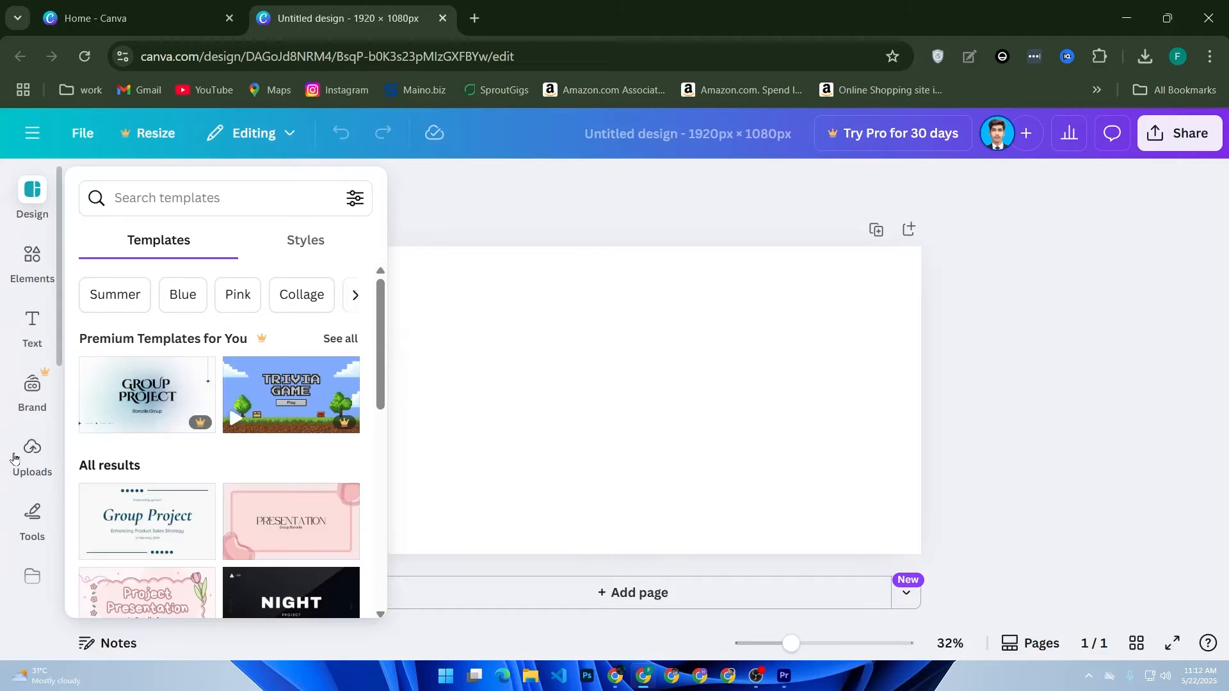
Step: Place the uploaded football image on the page and enlarge it until it fills the whole page
{"action": "left_click", "coordinate": [23, 455]}
{"action": "left_click_drag", "start_coordinate": [150, 410], "coordinate": [697, 378]}
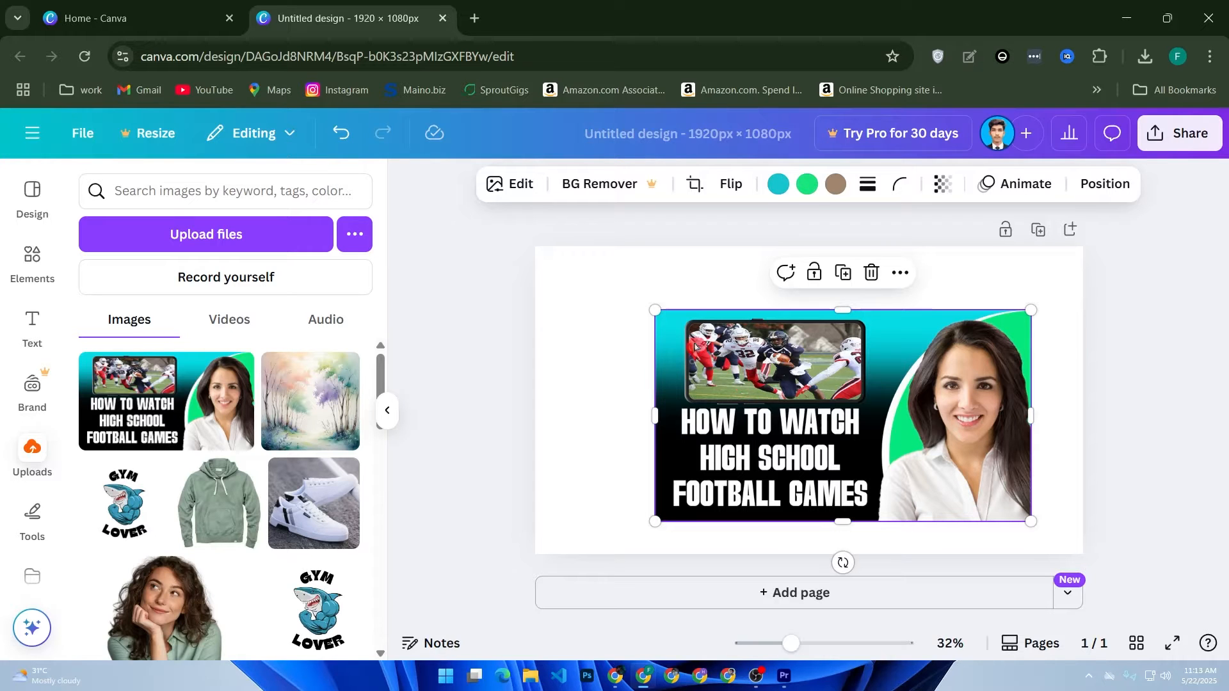
{"action": "left_click_drag", "start_coordinate": [654, 311], "coordinate": [533, 259]}
{"action": "left_click_drag", "start_coordinate": [736, 309], "coordinate": [730, 317]}
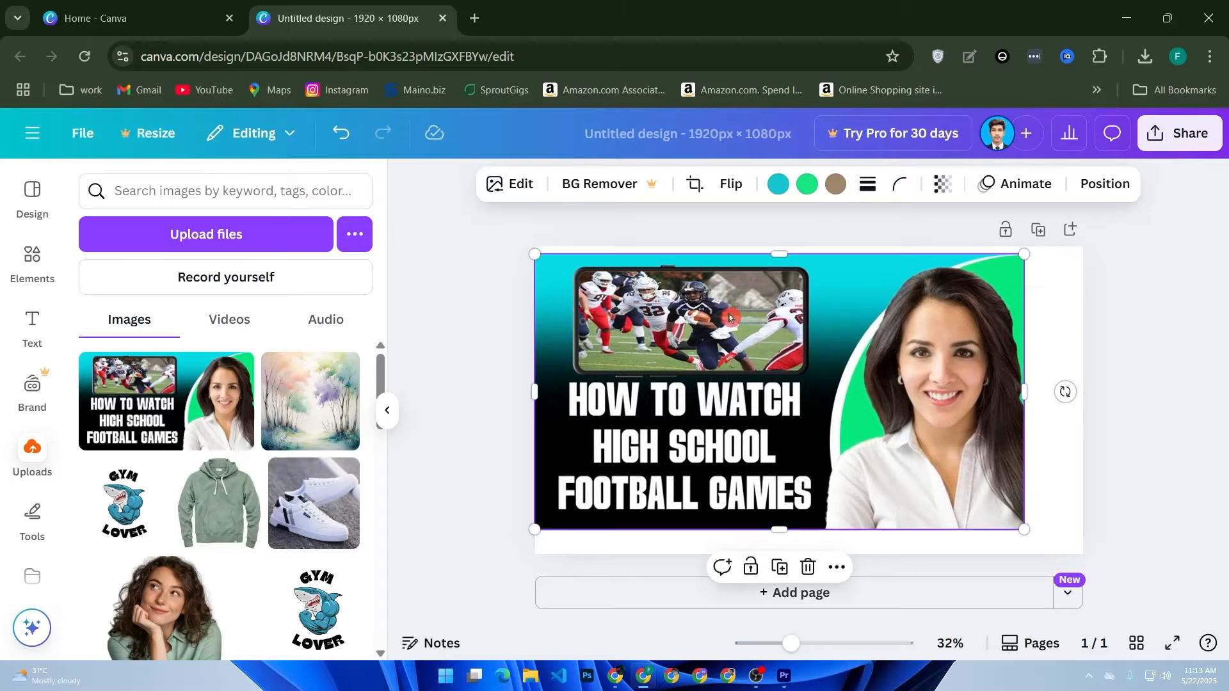
{"action": "left_click_drag", "start_coordinate": [809, 369], "coordinate": [836, 378]}
{"action": "left_click_drag", "start_coordinate": [1052, 263], "coordinate": [1081, 246]}
{"action": "left_click_drag", "start_coordinate": [564, 541], "coordinate": [535, 553]}
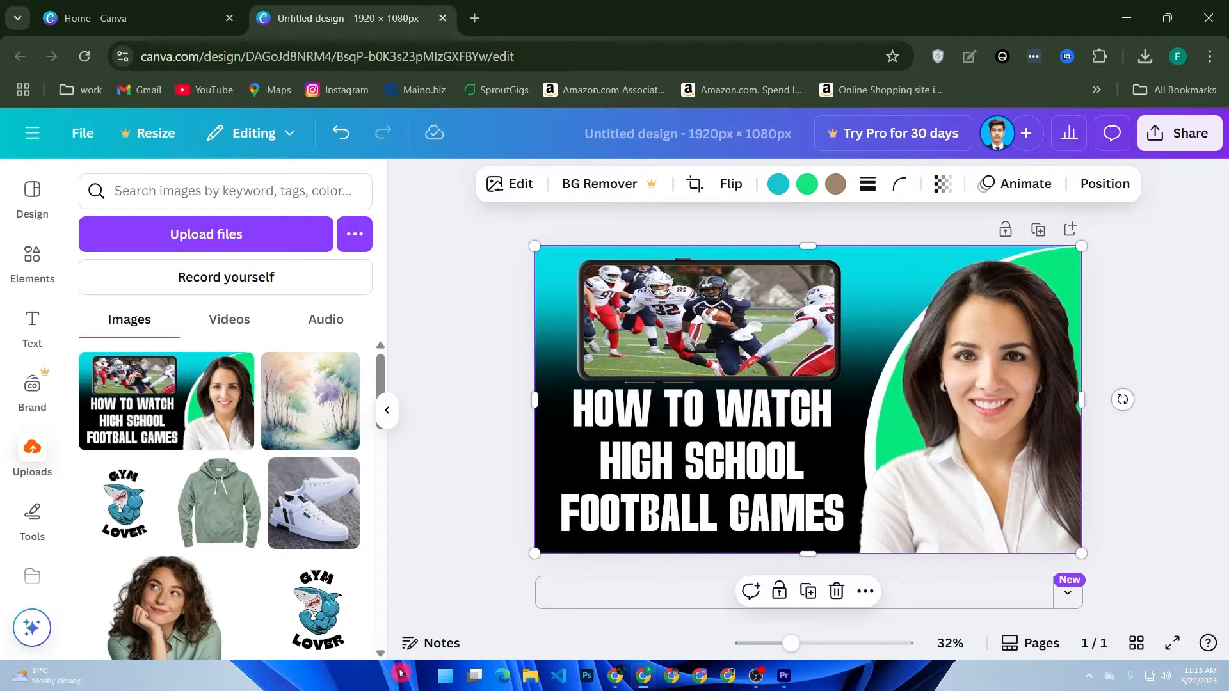
{"action": "left_click", "coordinate": [421, 523]}
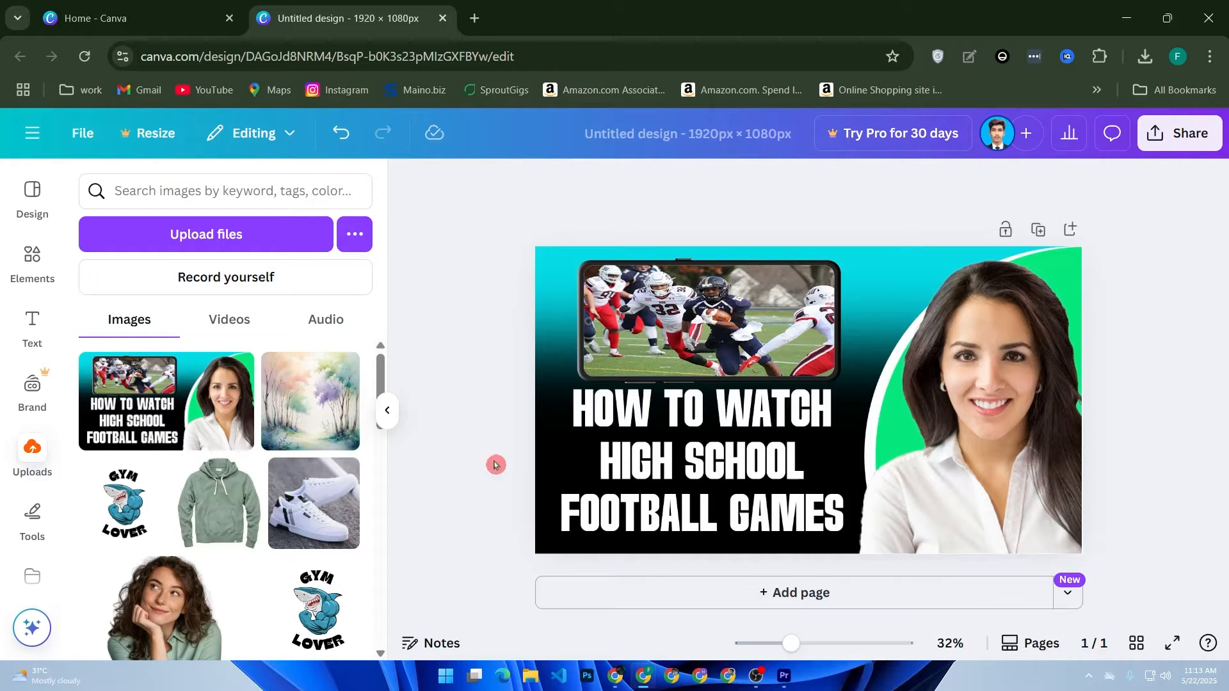
Step: Crop a narrow strip off the left edge of the football image
{"action": "left_click", "coordinate": [683, 419]}
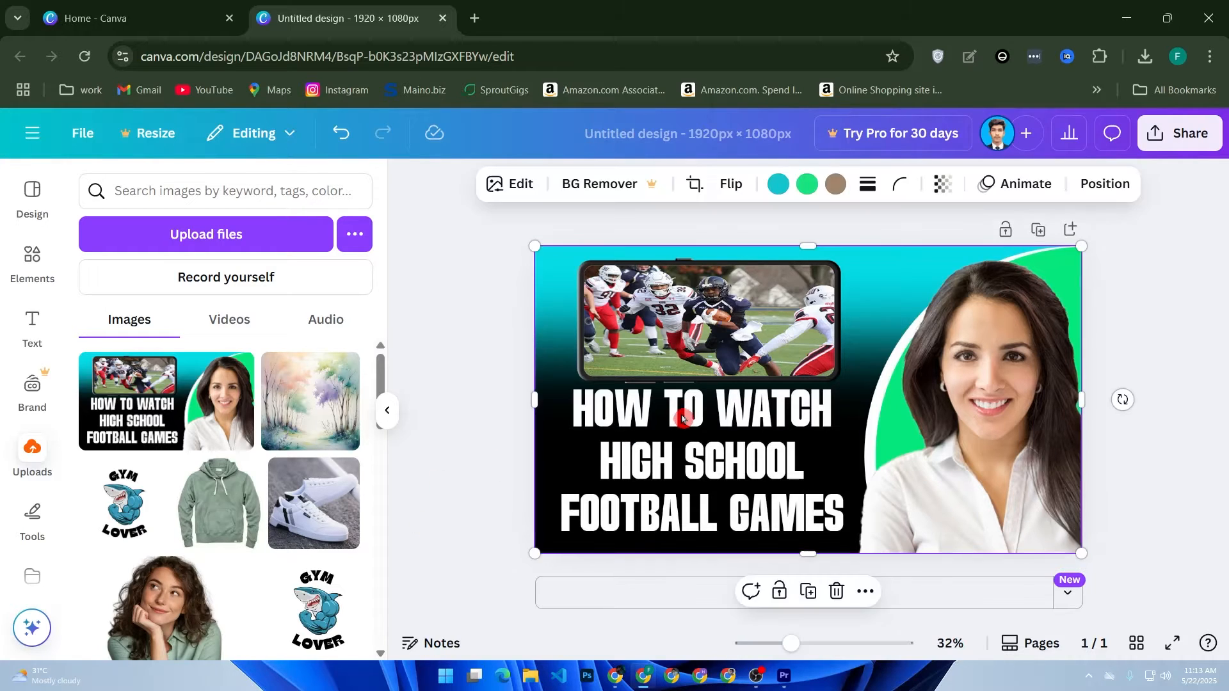
{"action": "left_click", "coordinate": [695, 187]}
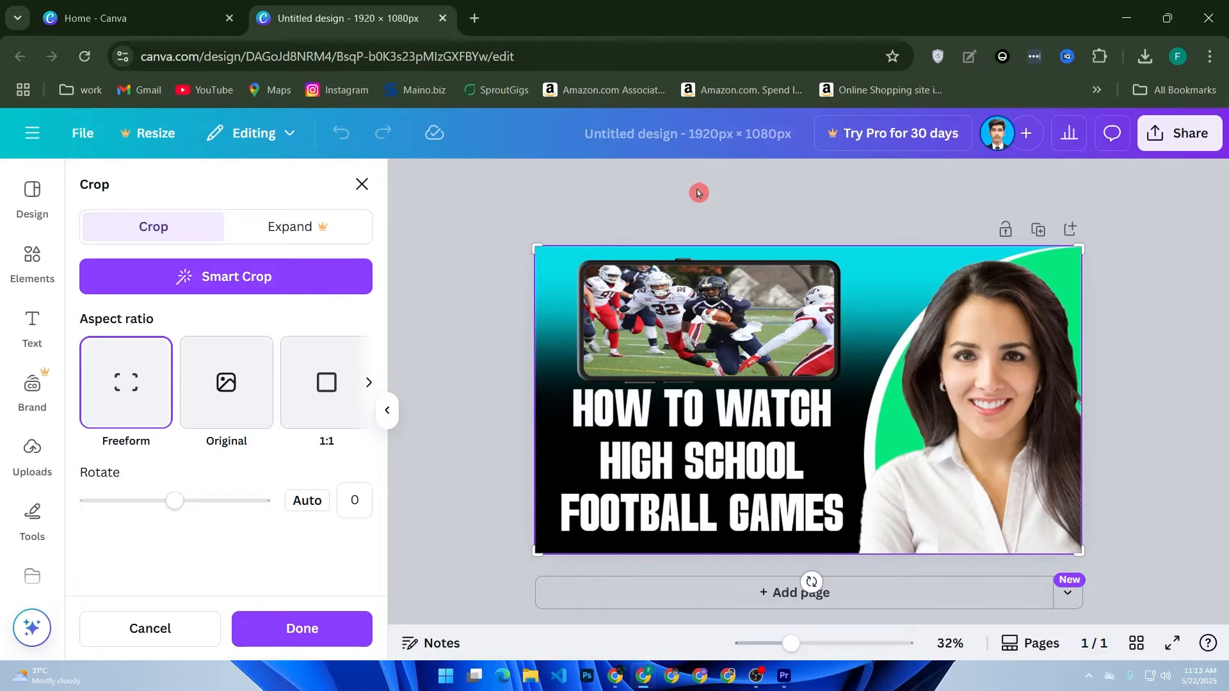
{"action": "left_click_drag", "start_coordinate": [539, 248], "coordinate": [549, 249]}
{"action": "left_click", "coordinate": [551, 250]}
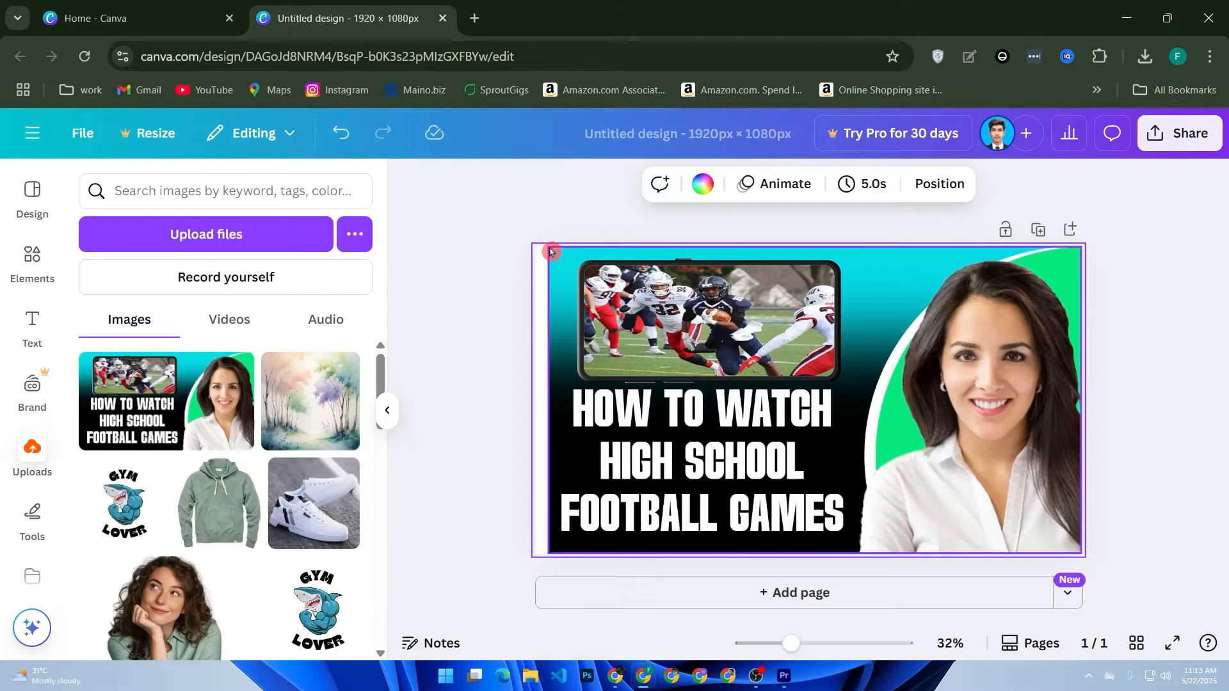
{"action": "left_click", "coordinate": [562, 331]}
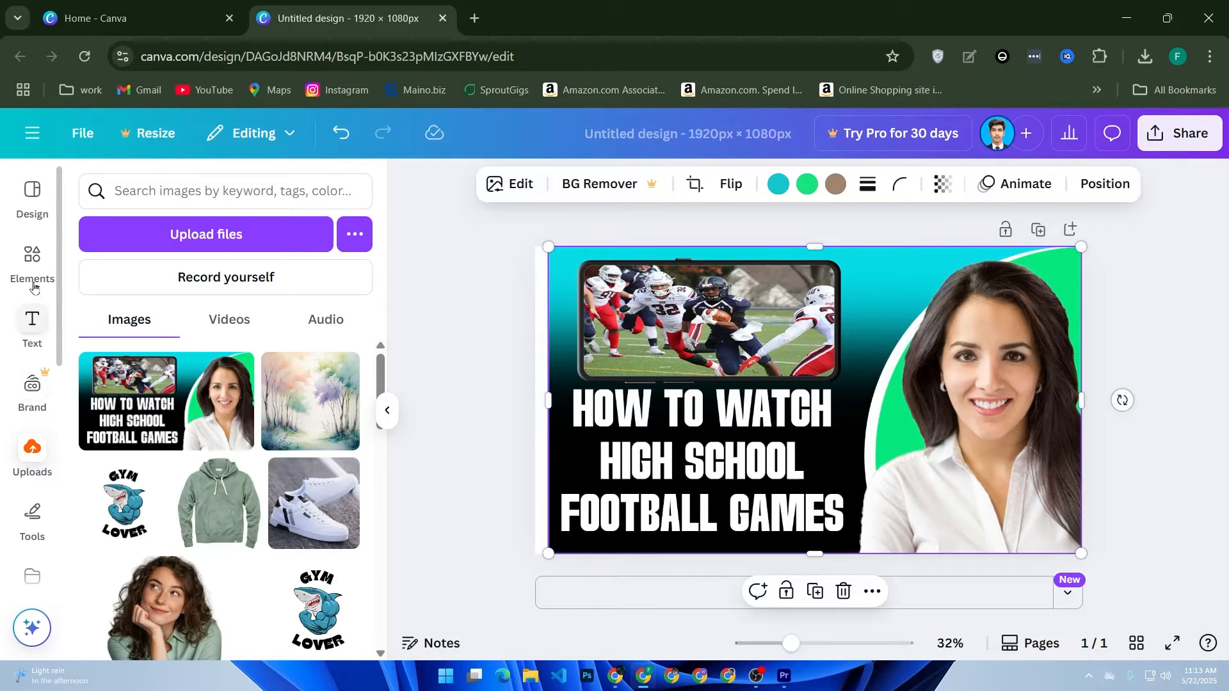
Step: Add a turquoise square shape that covers the uncovered strip along the page's left edge
{"action": "left_click", "coordinate": [32, 261]}
{"action": "left_click_drag", "start_coordinate": [104, 449], "coordinate": [499, 558]}
{"action": "left_click", "coordinate": [440, 559]}
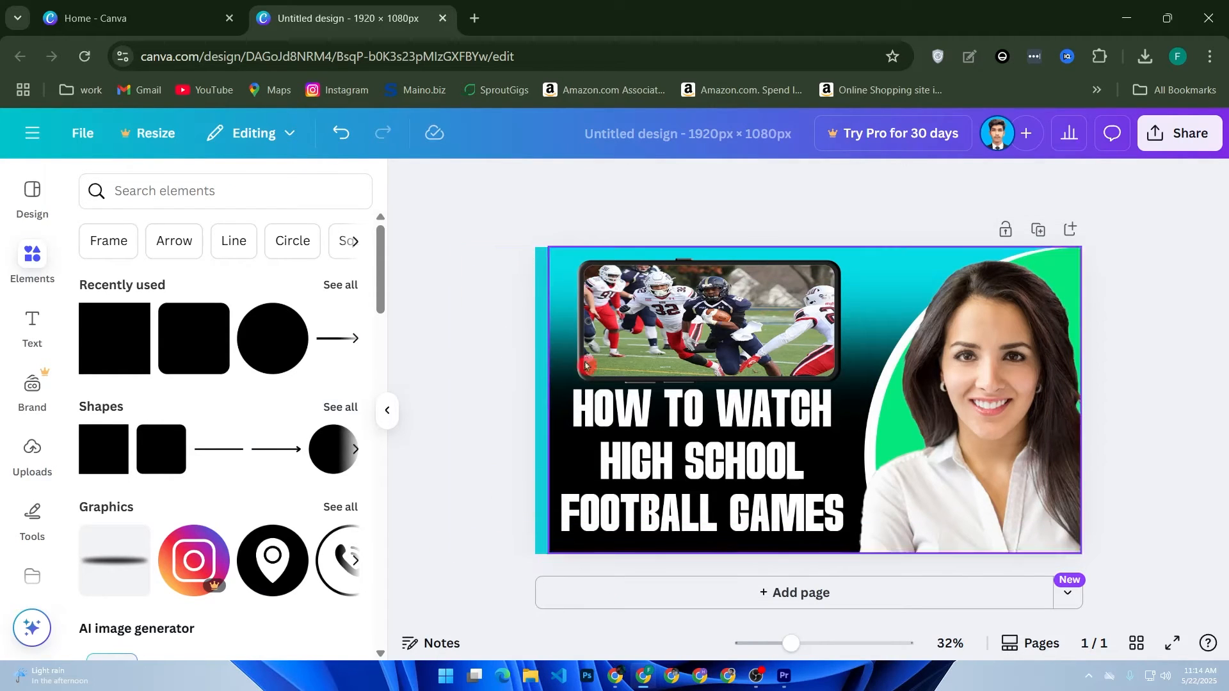
{"action": "left_click", "coordinate": [538, 455]}
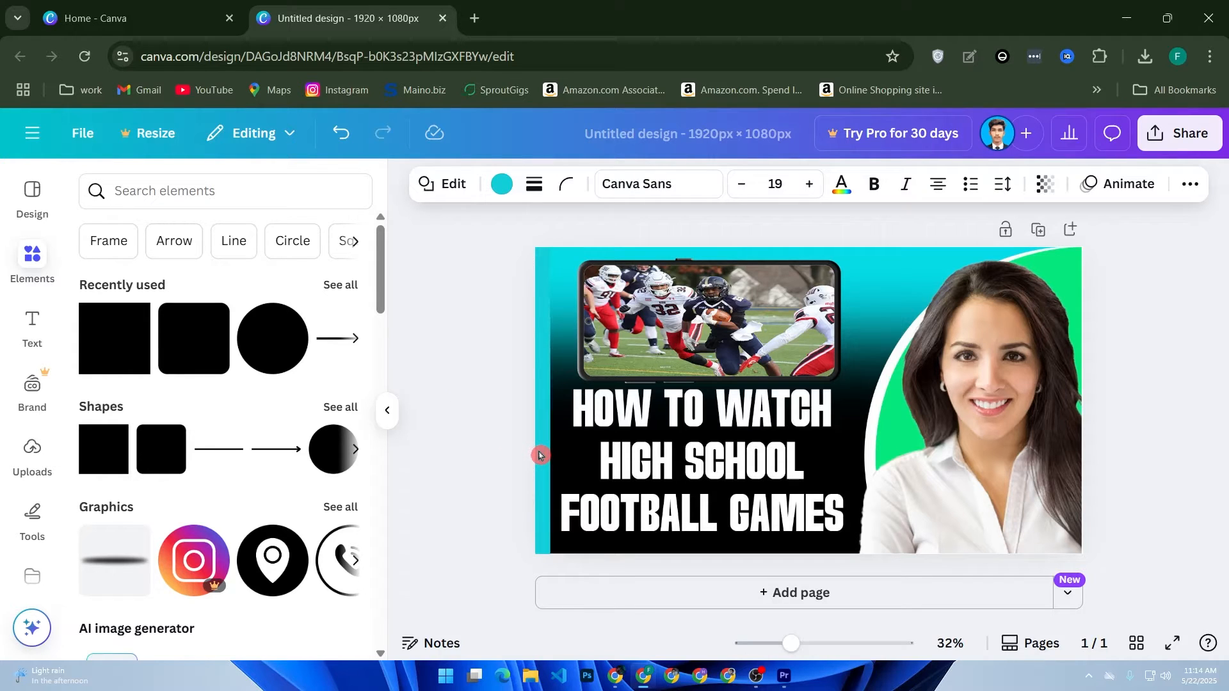
{"action": "left_click", "coordinate": [446, 455]}
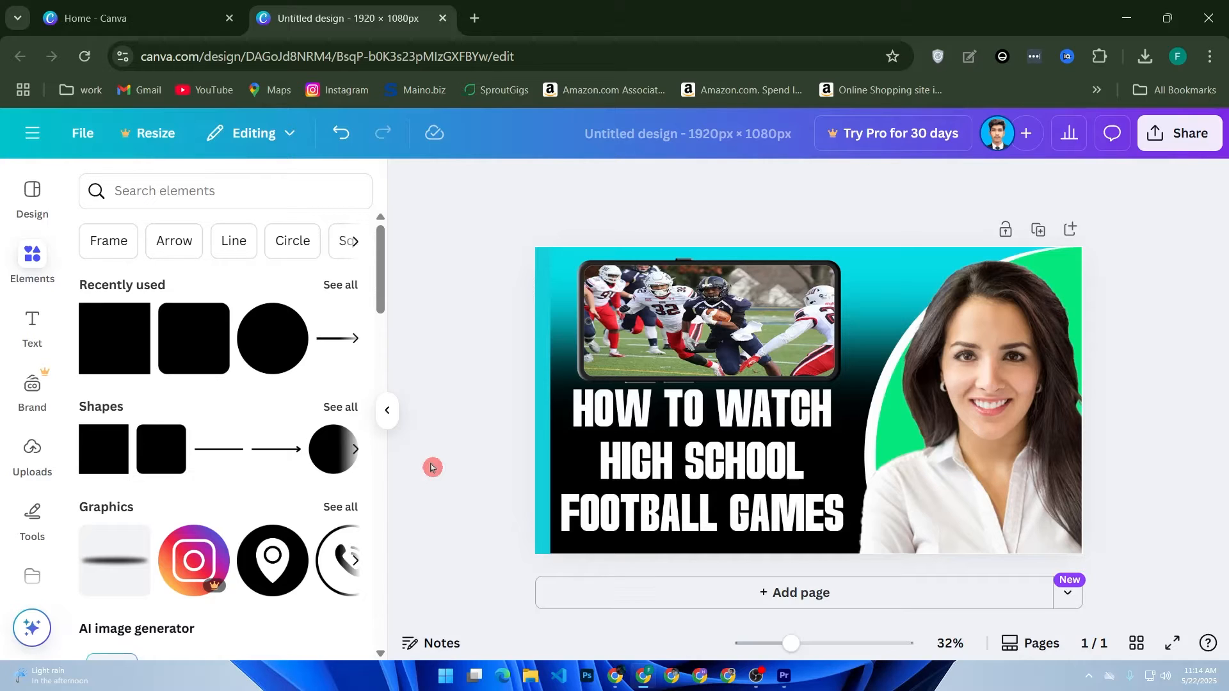
Step: Delete the football image from the page
{"action": "left_click", "coordinate": [696, 411]}
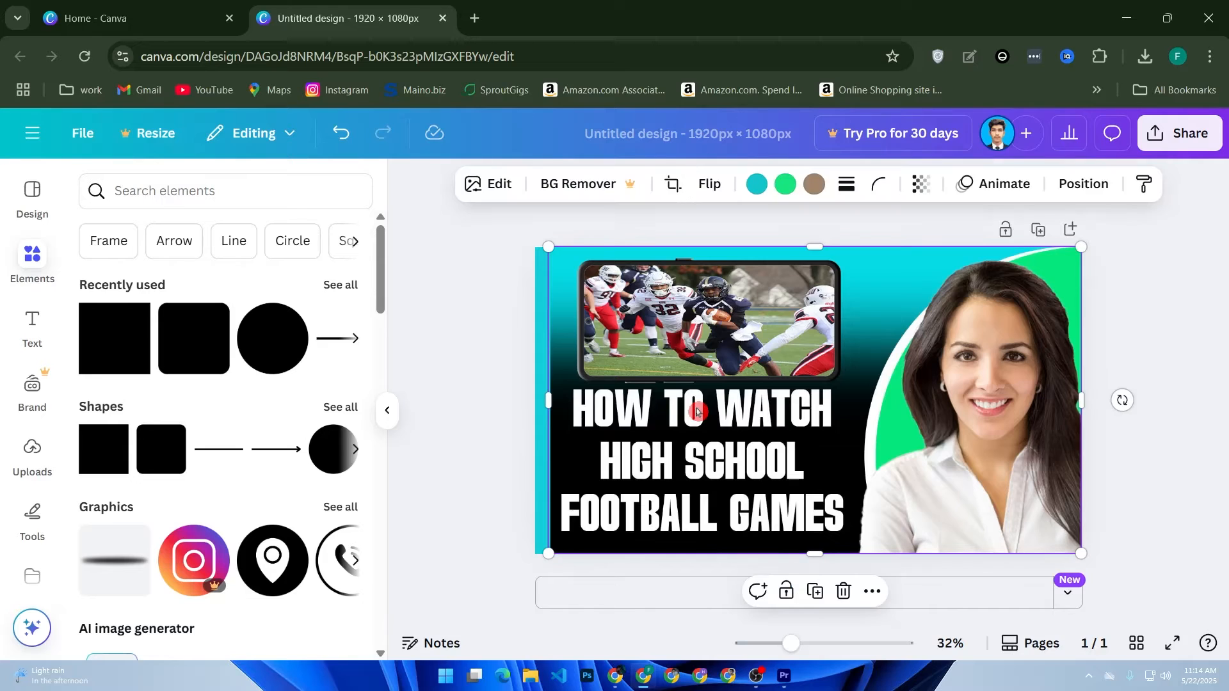
{"action": "key", "text": "Delete"}
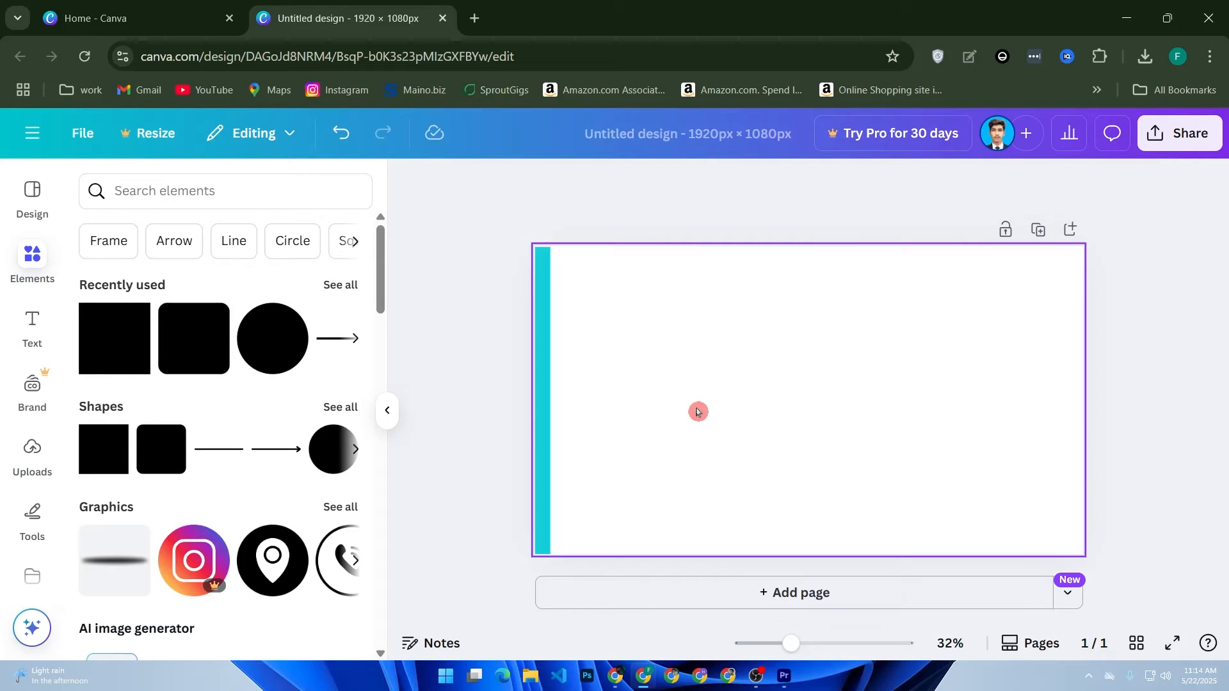
Step: Replace the turquoise strip at the page's left edge with a new square shape stretched over the whole page
{"action": "left_click", "coordinate": [544, 419]}
{"action": "key", "text": "Delete"}
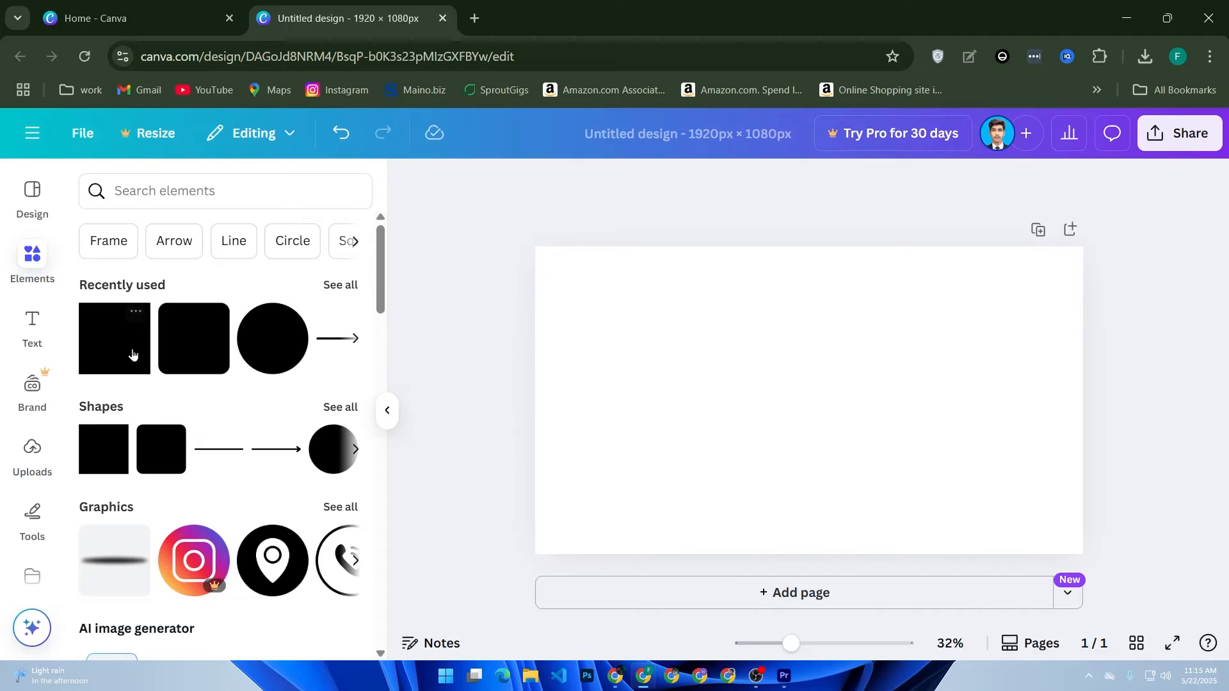
{"action": "left_click_drag", "start_coordinate": [107, 344], "coordinate": [518, 384]}
{"action": "left_click_drag", "start_coordinate": [691, 339], "coordinate": [691, 238]}
{"action": "left_click_drag", "start_coordinate": [865, 338], "coordinate": [1100, 338]}
{"action": "left_click_drag", "start_coordinate": [810, 431], "coordinate": [816, 583]}
Step: Fill the page-covering square with light turquoise from the default solid colours
{"action": "left_click", "coordinate": [503, 196]}
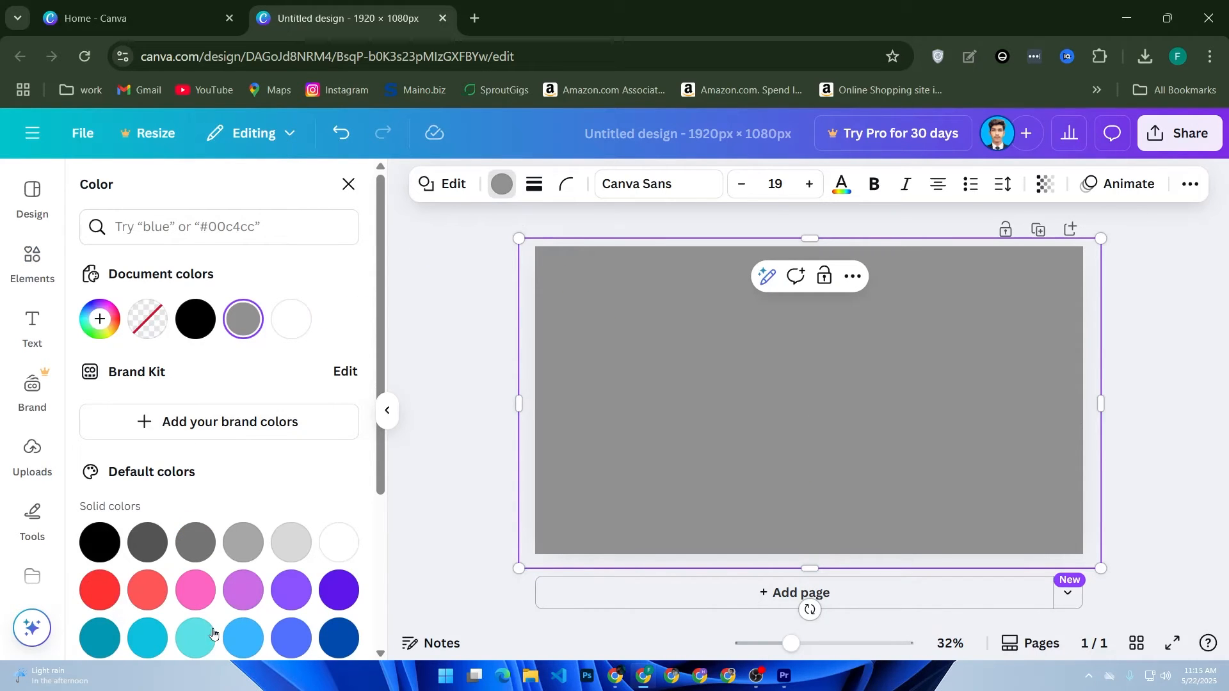
{"action": "left_click", "coordinate": [195, 638]}
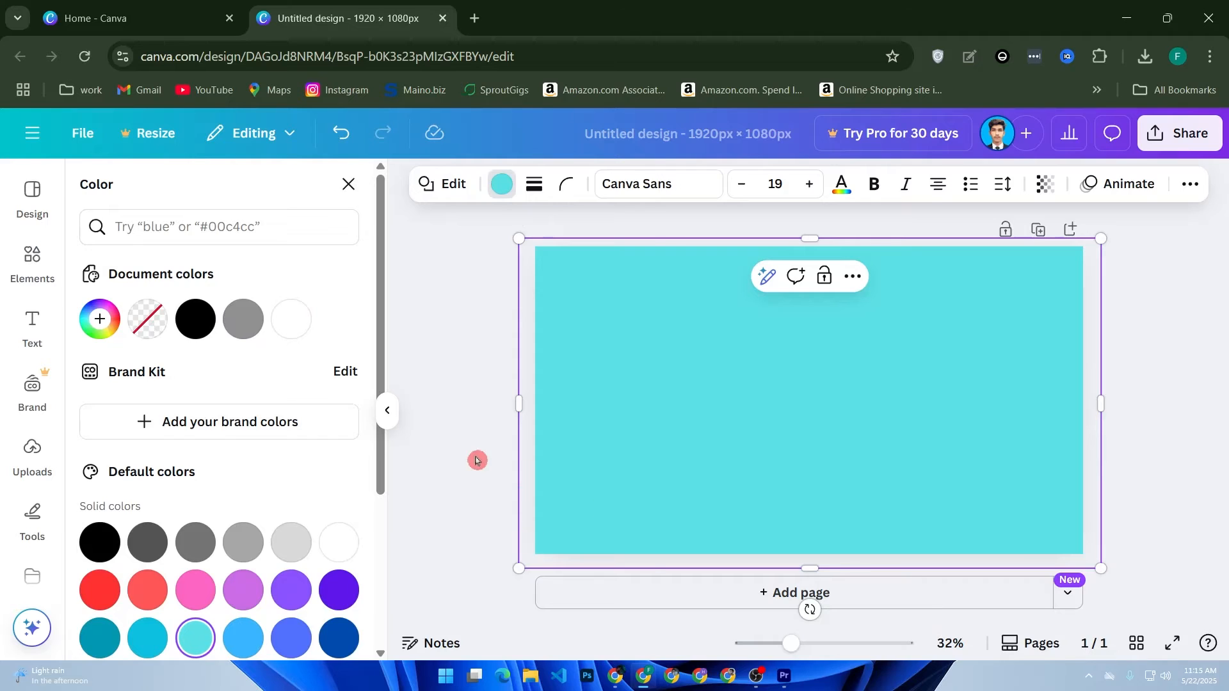
{"action": "key", "text": "Escape"}
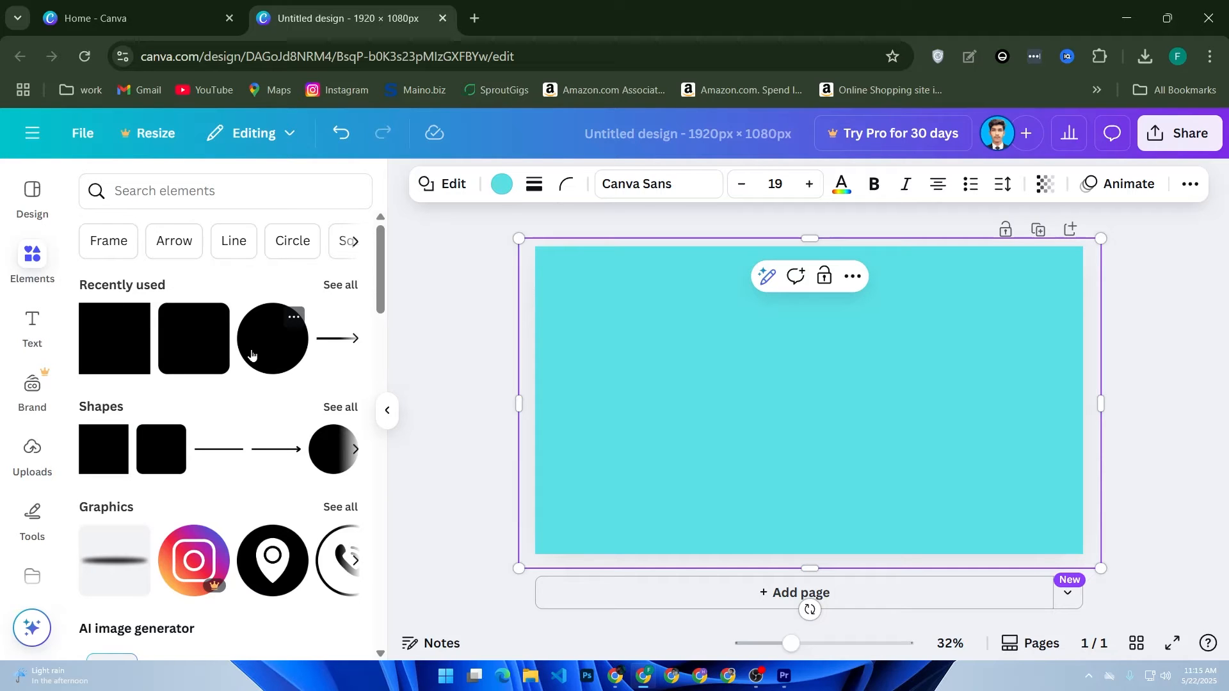
Step: Add a large black circle that runs off the page's right edge and covers roughly the right third
{"action": "left_click_drag", "start_coordinate": [261, 355], "coordinate": [1010, 376]}
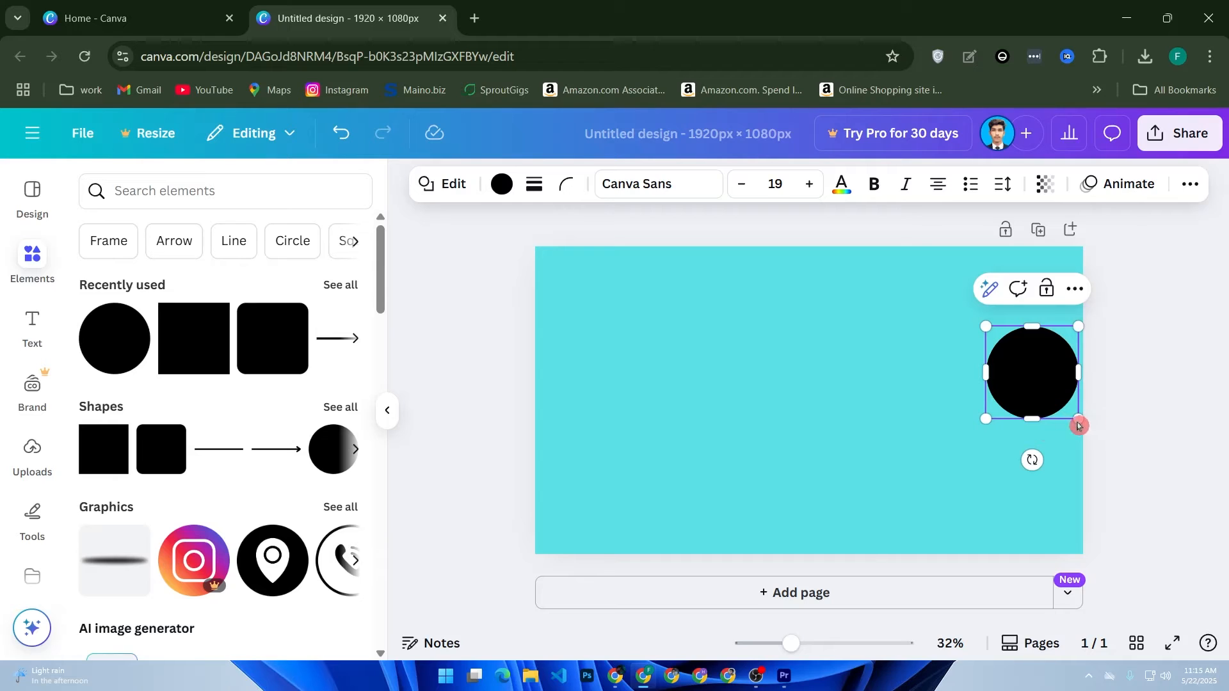
{"action": "left_click_drag", "start_coordinate": [990, 422], "coordinate": [806, 592]}
{"action": "left_click_drag", "start_coordinate": [940, 480], "coordinate": [1041, 424]}
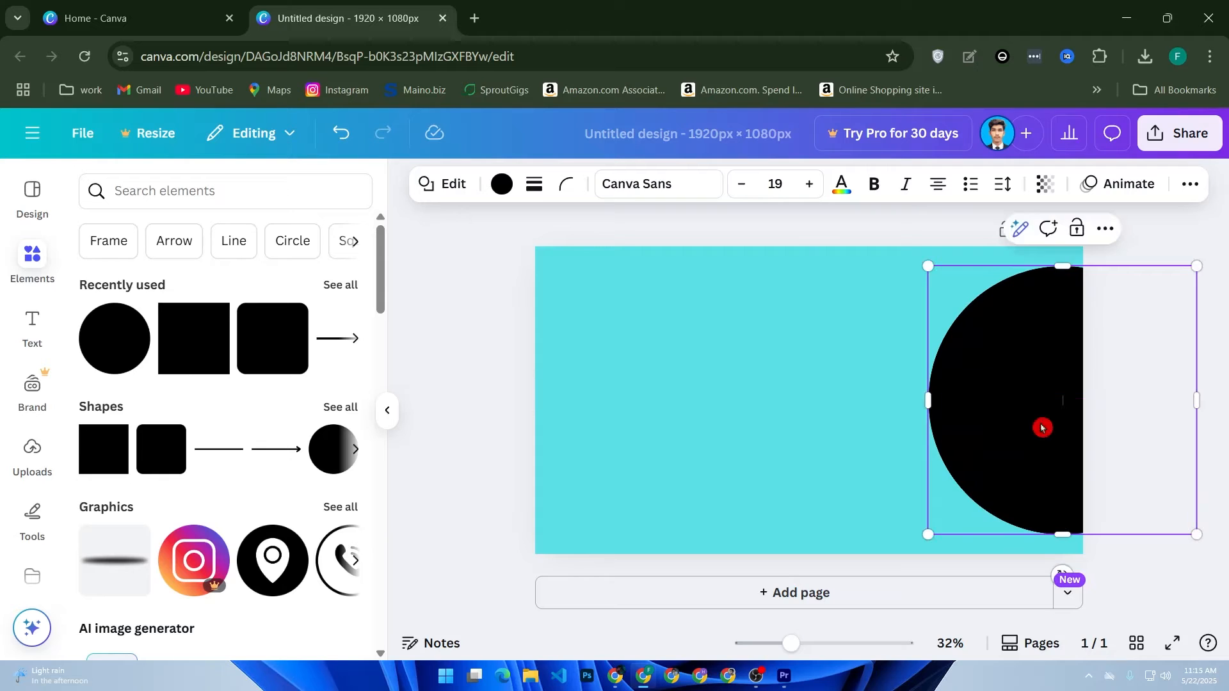
{"action": "left_click_drag", "start_coordinate": [928, 533], "coordinate": [872, 582]}
{"action": "left_click_drag", "start_coordinate": [962, 521], "coordinate": [966, 493]}
{"action": "left_click_drag", "start_coordinate": [882, 561], "coordinate": [909, 548]}
{"action": "left_click", "coordinate": [424, 453]}
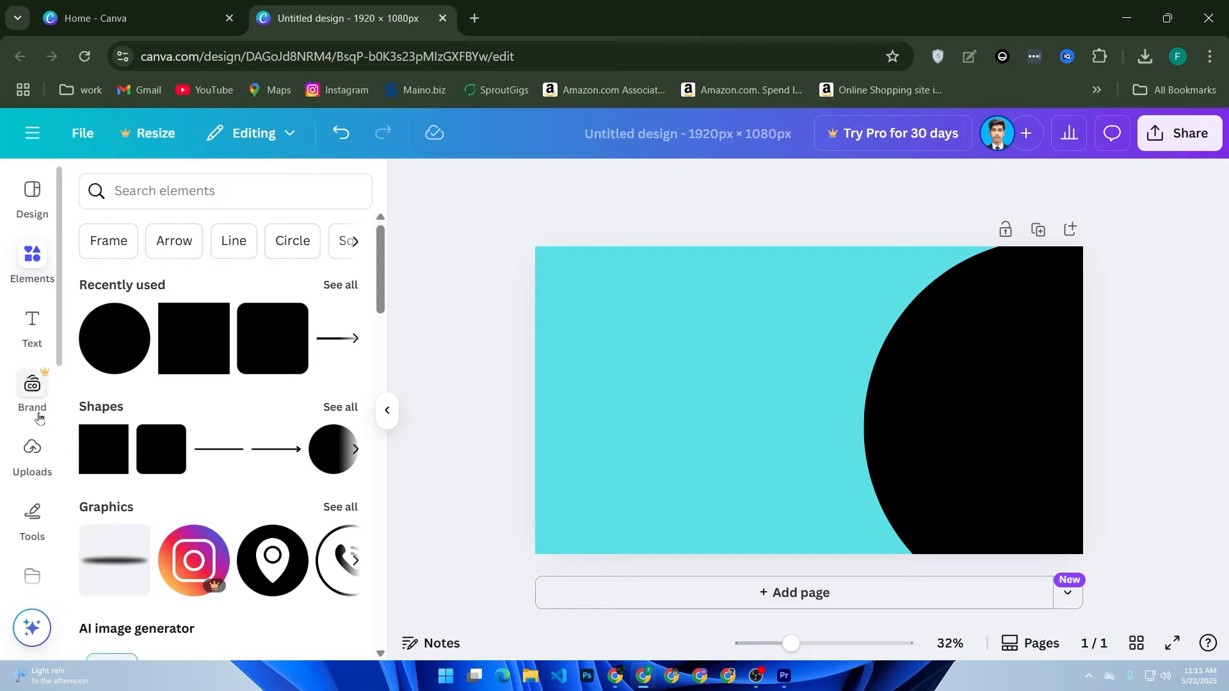
{"action": "left_click", "coordinate": [20, 467]}
{"action": "scroll", "coordinate": [291, 413], "scroll_direction": "down", "scroll_amount": 3}
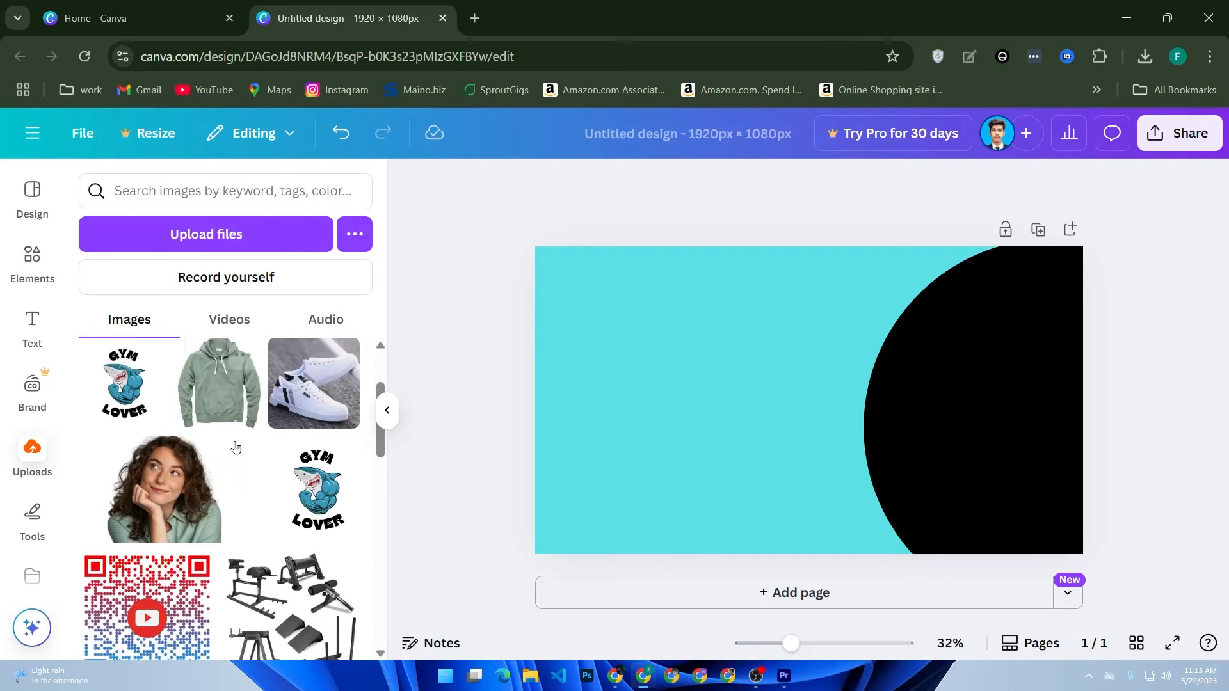
{"action": "left_click_drag", "start_coordinate": [157, 457], "coordinate": [867, 399]}
{"action": "left_click_drag", "start_coordinate": [657, 391], "coordinate": [142, 455]}
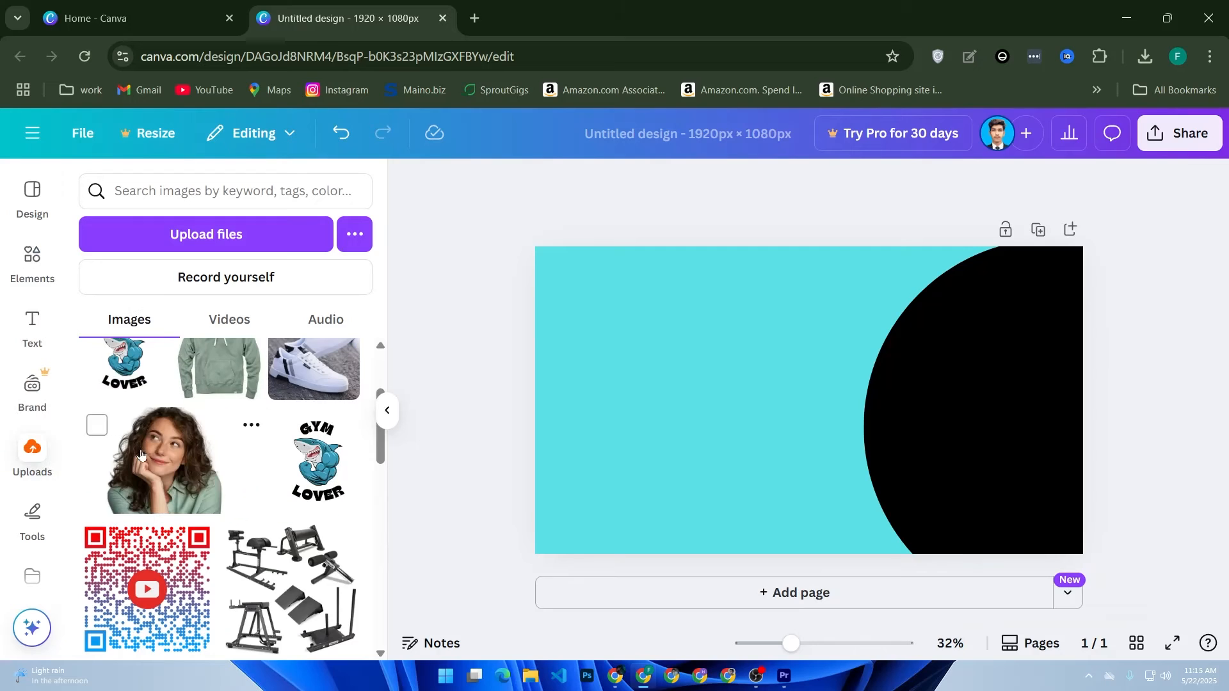
Step: Upload the second portrait named 2, the woman in the white shirt, from the "face reaction" folder
{"action": "left_click", "coordinate": [200, 234]}
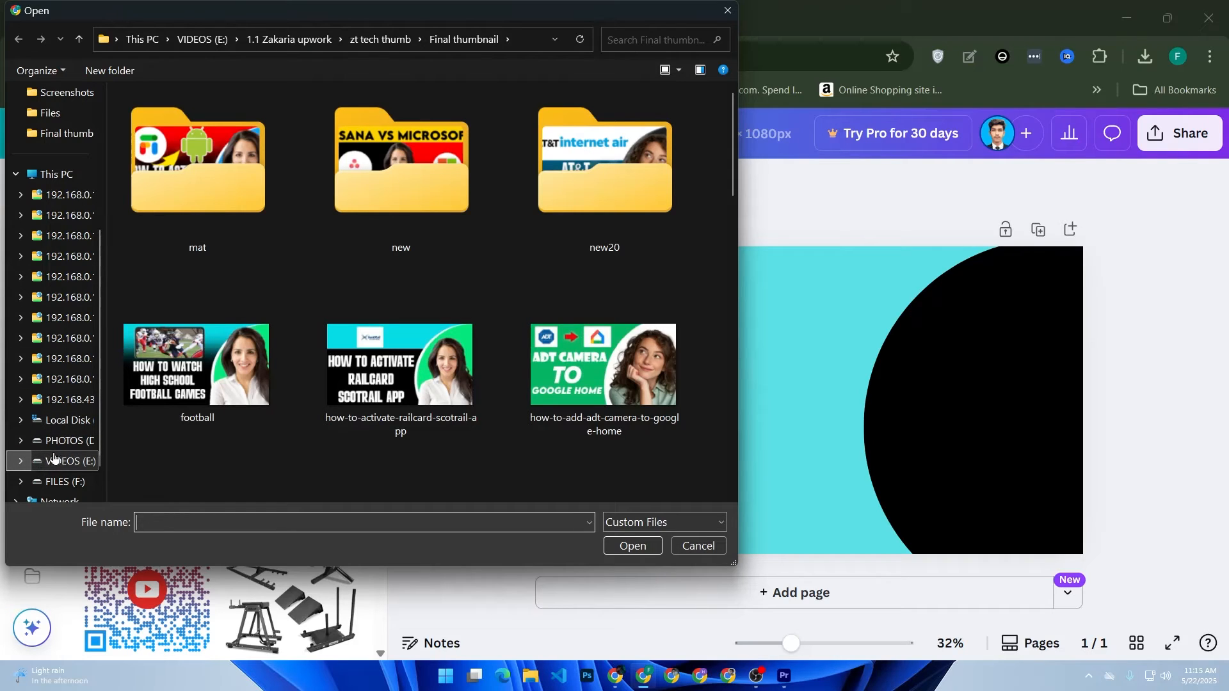
{"action": "left_click", "coordinate": [391, 41]}
{"action": "double_click", "coordinate": [200, 121]}
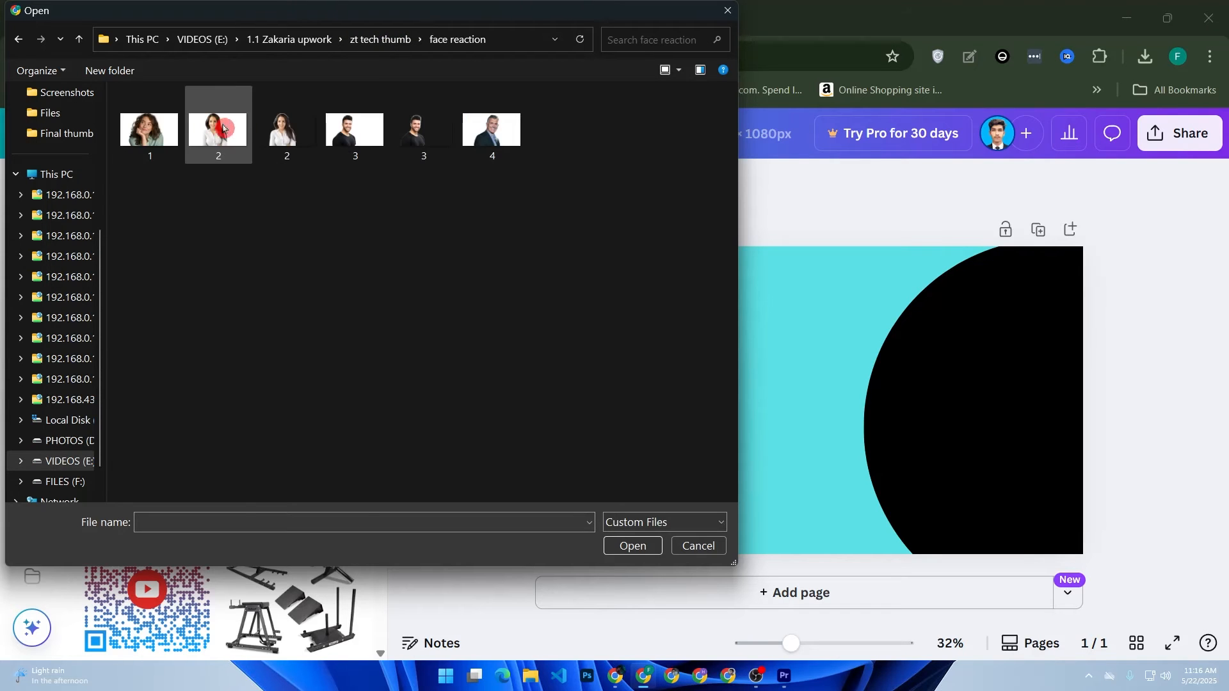
{"action": "double_click", "coordinate": [290, 131]}
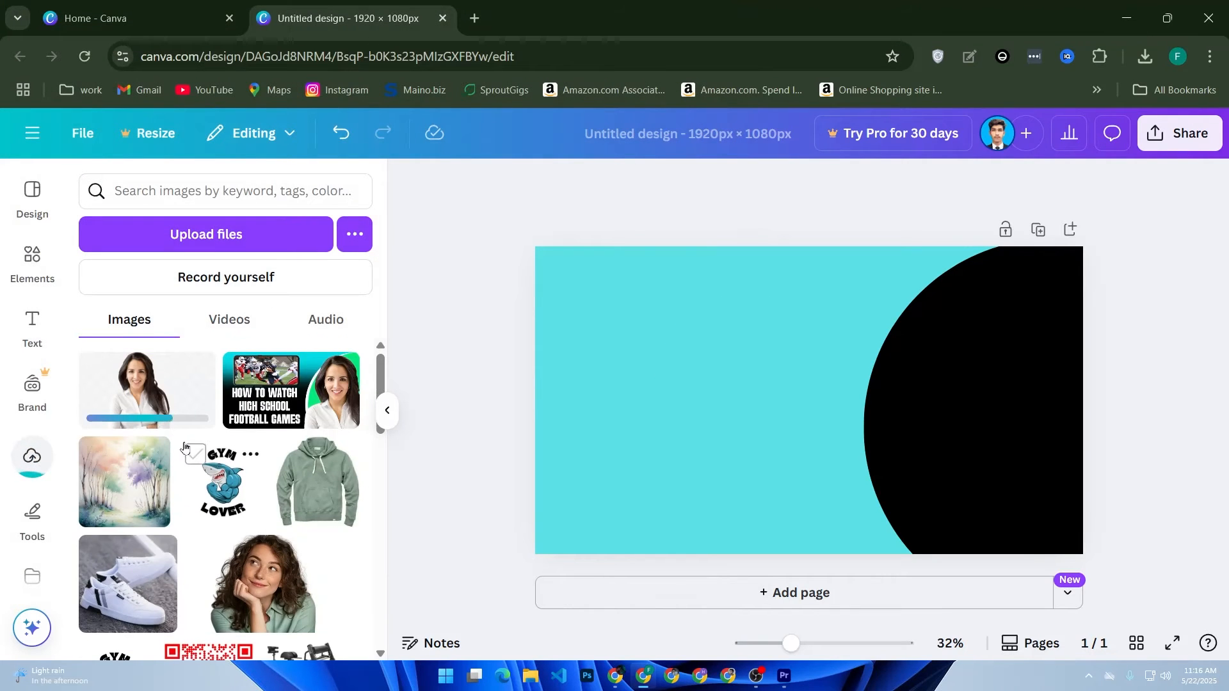
Step: Place the uploaded cut-out of the smiling man in a black T-shirt over the circle and enlarge it
{"action": "scroll", "coordinate": [169, 404], "scroll_direction": "down", "scroll_amount": 5}
{"action": "left_click_drag", "start_coordinate": [168, 402], "coordinate": [854, 434]}
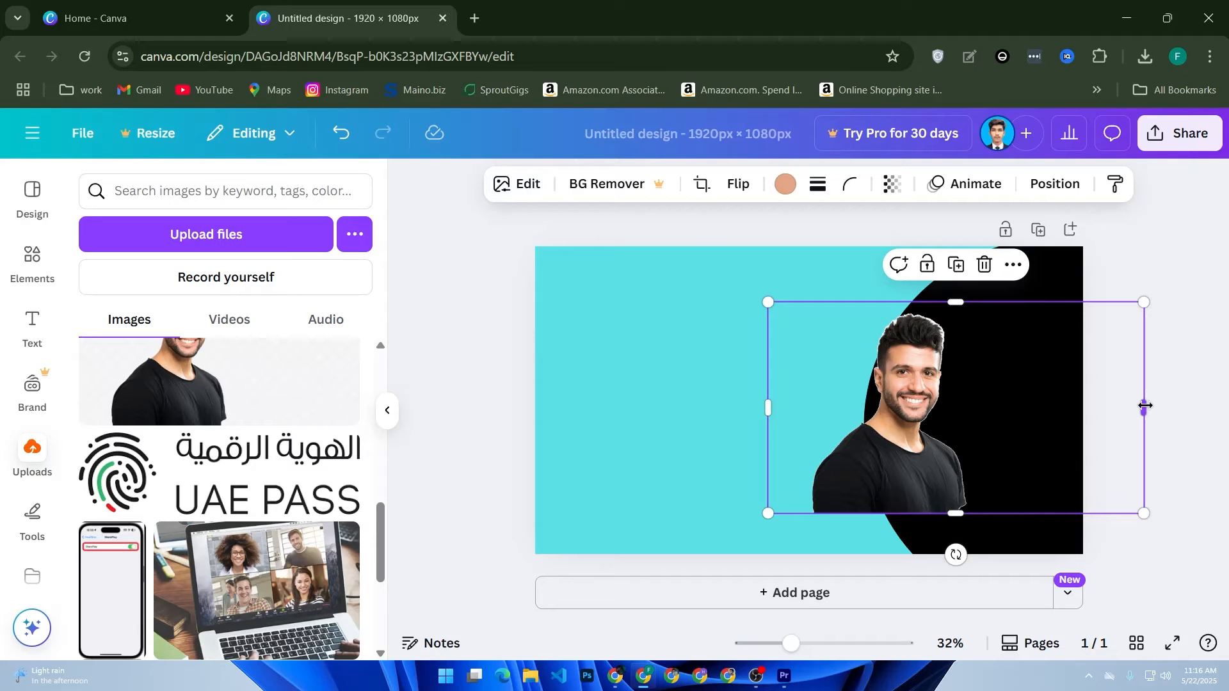
{"action": "mouse_move", "coordinate": [1143, 403]}
{"action": "left_mouse_down"}
{"action": "mouse_move", "coordinate": [674, 409]}
{"action": "mouse_move", "coordinate": [1225, 409]}
{"action": "mouse_move", "coordinate": [1141, 407]}
{"action": "left_mouse_up"}
{"action": "left_click_drag", "start_coordinate": [1146, 515], "coordinate": [1187, 508]}
{"action": "left_click", "coordinate": [1101, 253]}
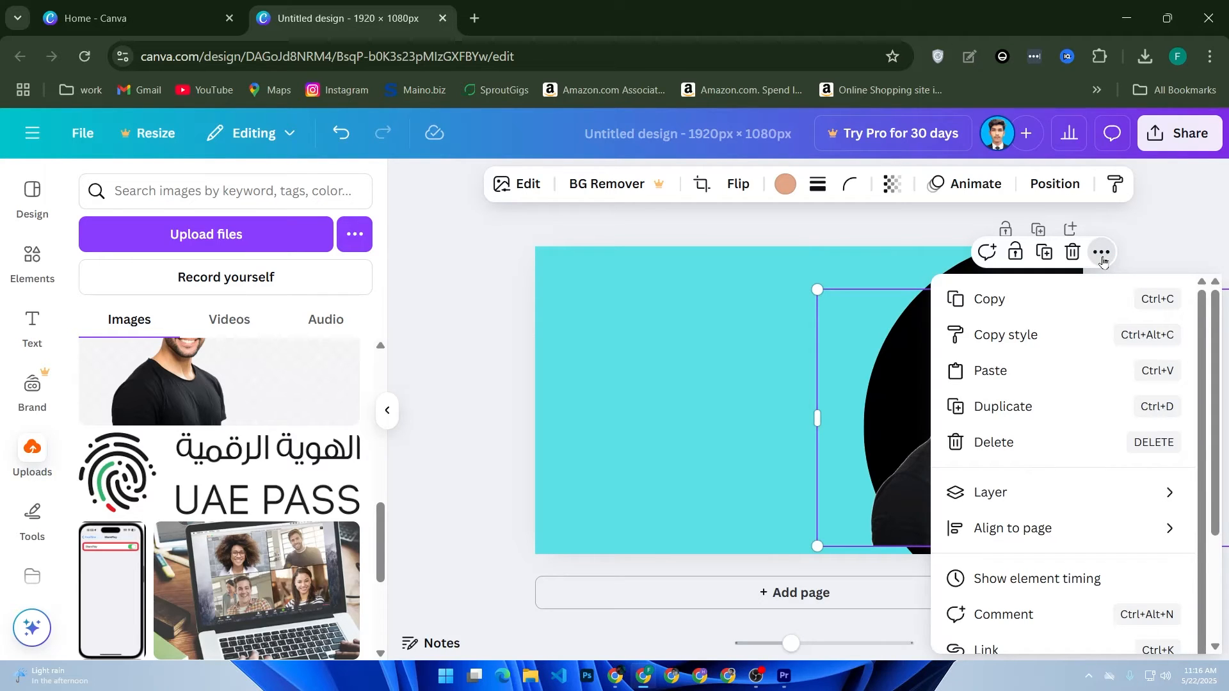
{"action": "scroll", "coordinate": [1102, 396], "scroll_direction": "down", "scroll_amount": 1}
{"action": "scroll", "coordinate": [1100, 434], "scroll_direction": "up", "scroll_amount": 1}
{"action": "left_click", "coordinate": [889, 492]}
Step: Flip the man's portrait horizontally and reposition it over the circle
{"action": "mouse_move", "coordinate": [953, 468]}
{"action": "left_mouse_down"}
{"action": "mouse_move", "coordinate": [1047, 490]}
{"action": "mouse_move", "coordinate": [976, 471]}
{"action": "left_mouse_up"}
{"action": "left_click", "coordinate": [737, 185]}
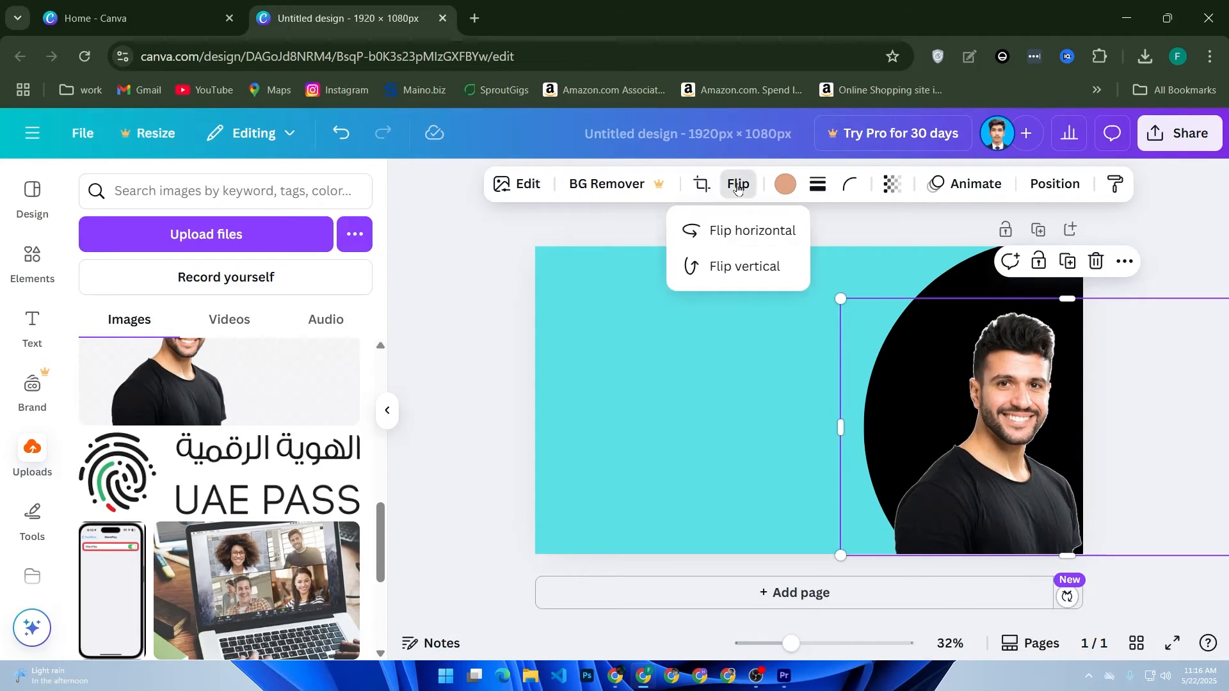
{"action": "left_click", "coordinate": [720, 230]}
{"action": "left_click_drag", "start_coordinate": [987, 439], "coordinate": [832, 423]}
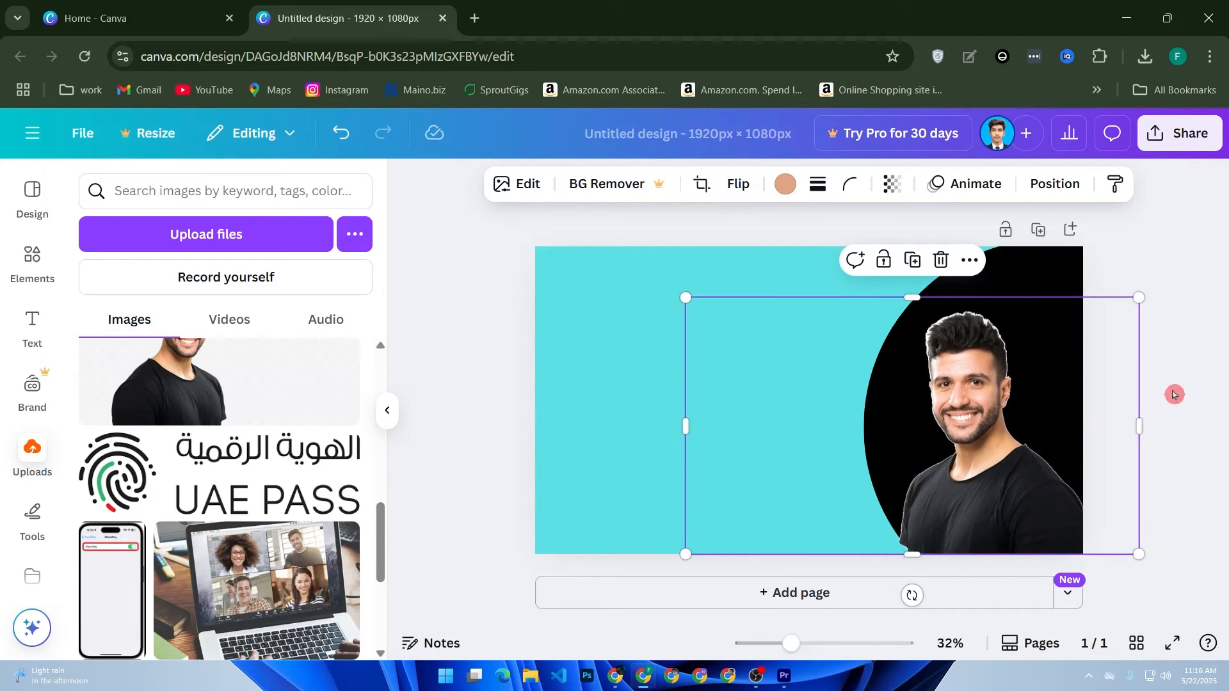
Step: Enlarge the man's portrait to nearly the full page height and align it with the page's lower right corner
{"action": "left_click_drag", "start_coordinate": [1135, 298], "coordinate": [1210, 254]}
{"action": "left_click_drag", "start_coordinate": [1133, 391], "coordinate": [1106, 390]}
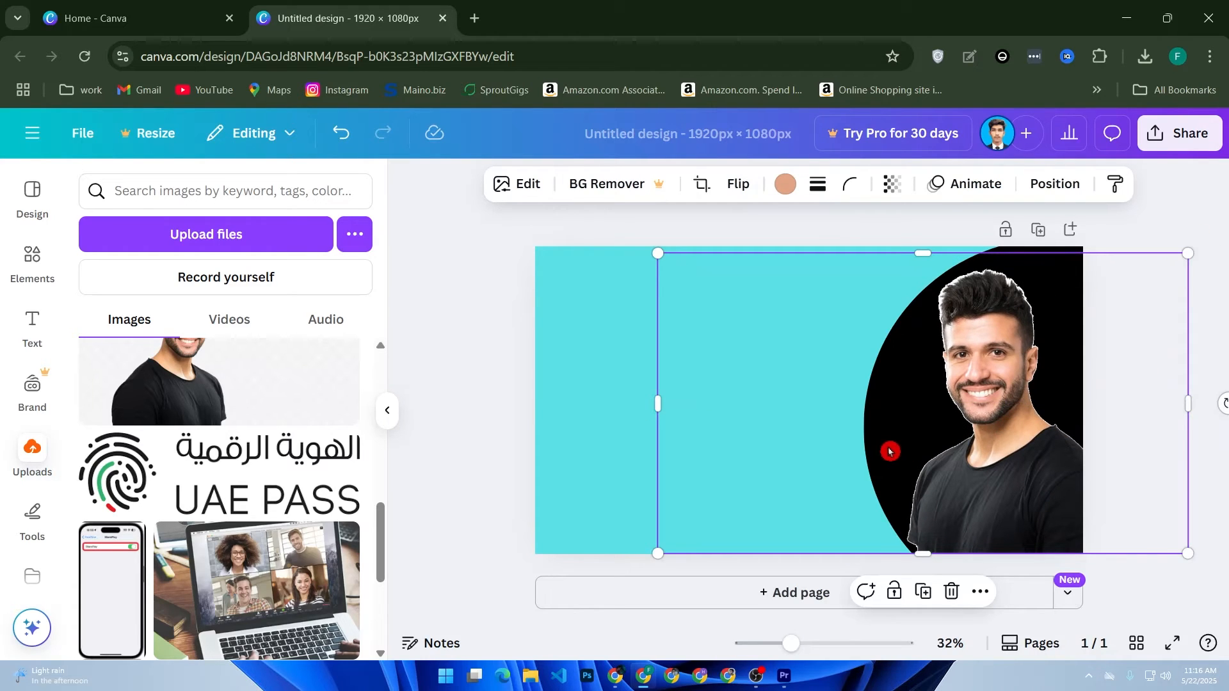
{"action": "left_click", "coordinate": [1138, 241]}
Step: Change the fill of the circle behind the man to white (#ffffff)
{"action": "left_click", "coordinate": [885, 389]}
{"action": "left_click", "coordinate": [782, 185]}
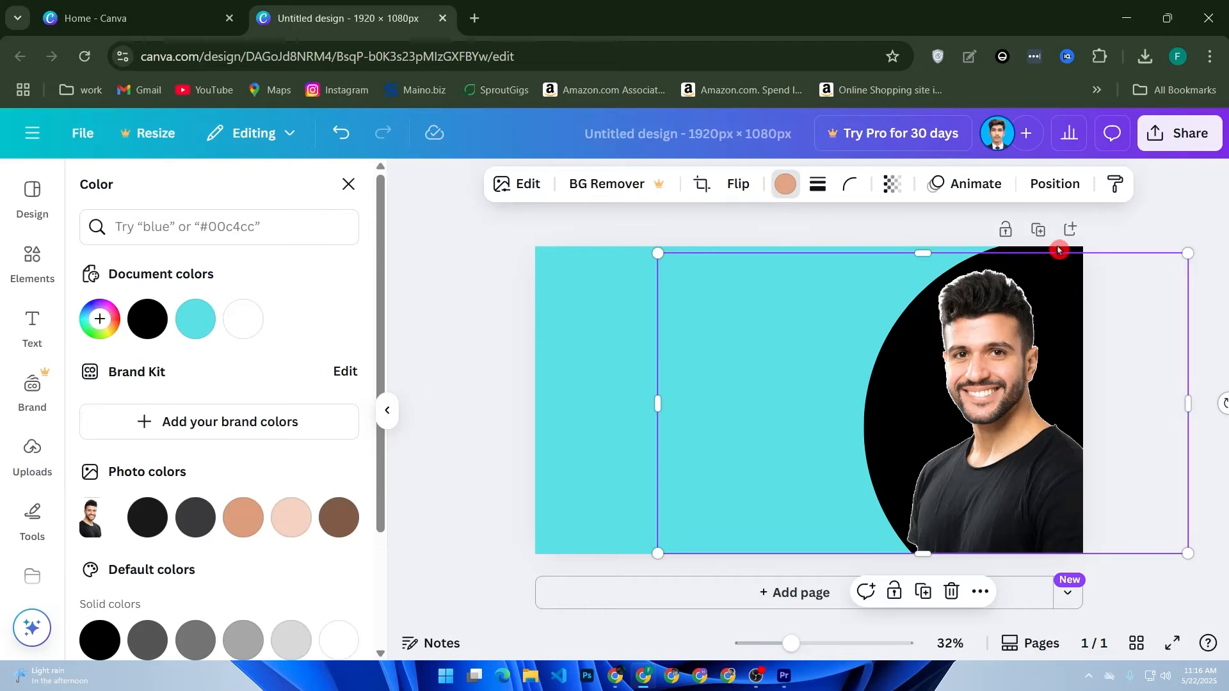
{"action": "left_click", "coordinate": [606, 360]}
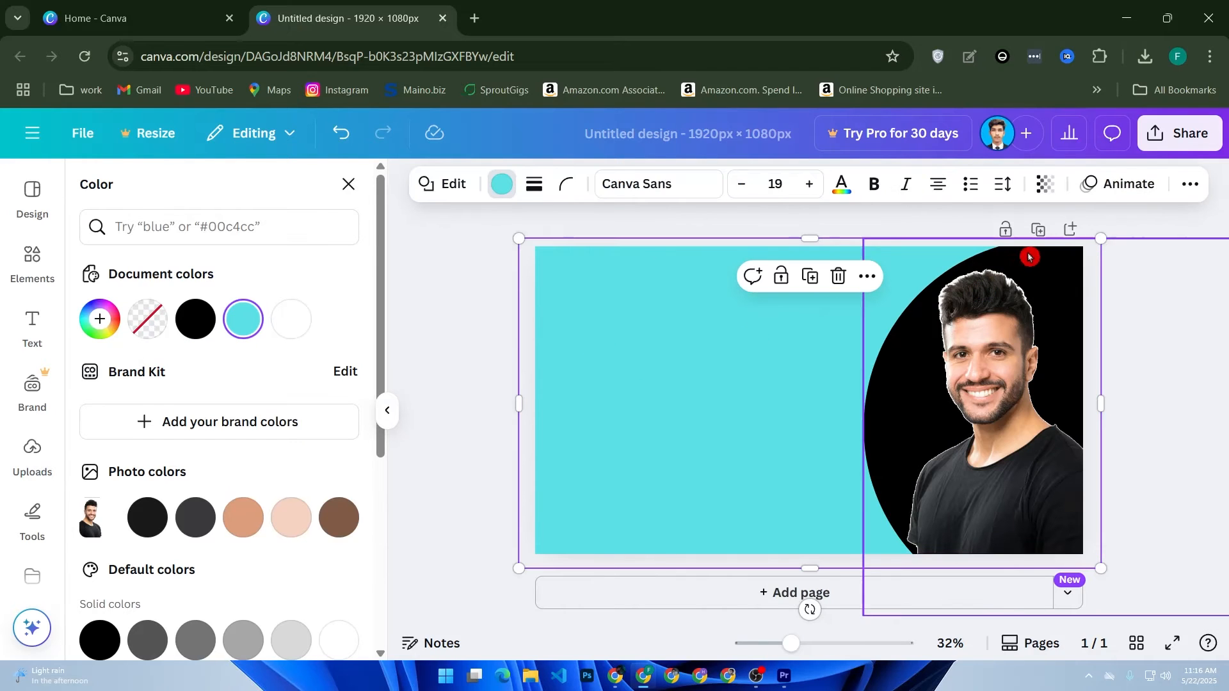
{"action": "left_click", "coordinate": [1034, 255]}
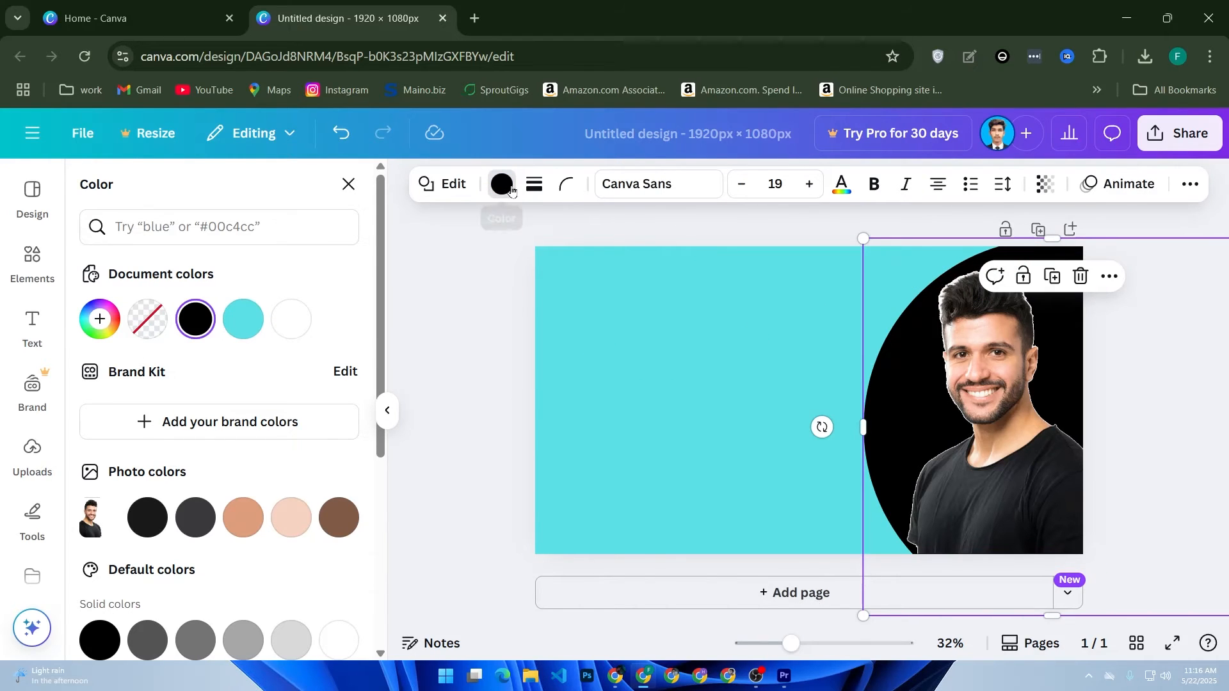
{"action": "left_click", "coordinate": [503, 185]}
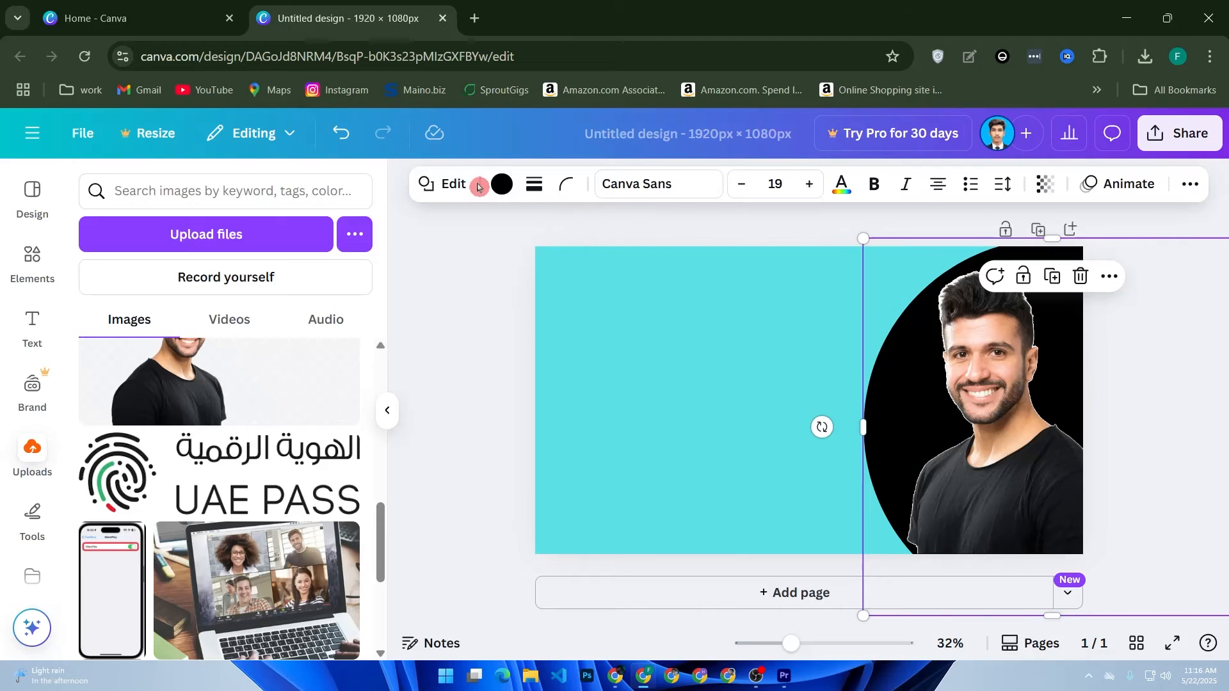
{"action": "left_click", "coordinate": [501, 185]}
{"action": "left_click", "coordinate": [291, 319]}
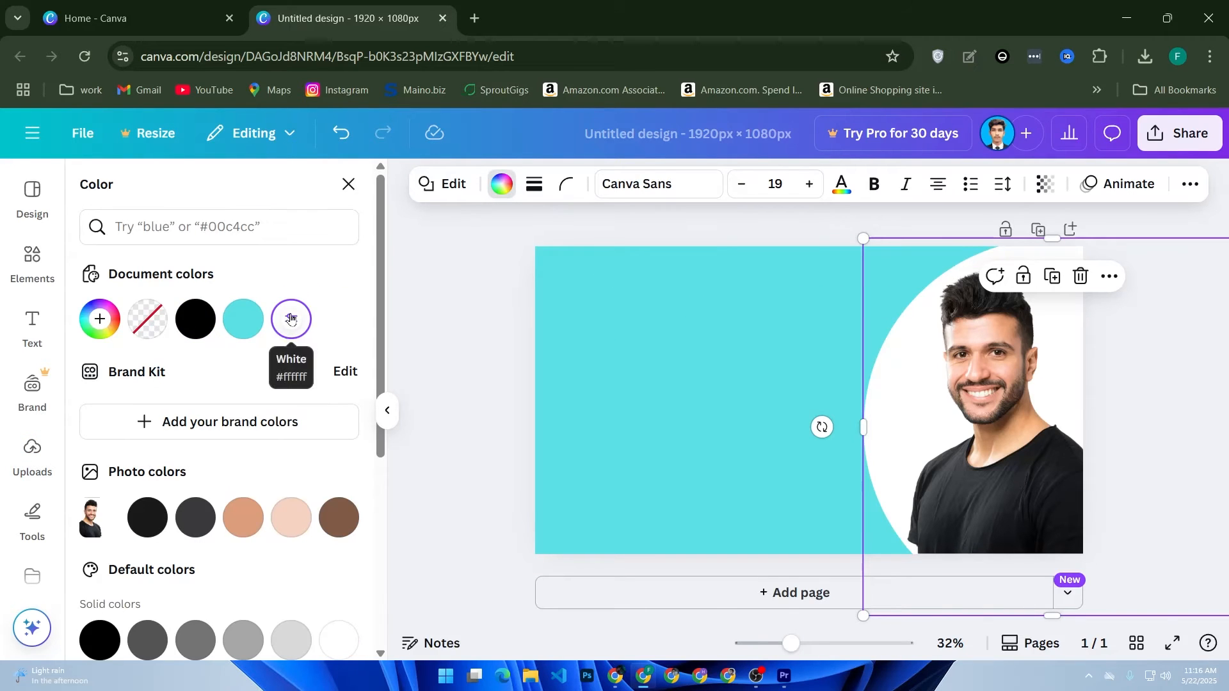
{"action": "left_click", "coordinate": [423, 342]}
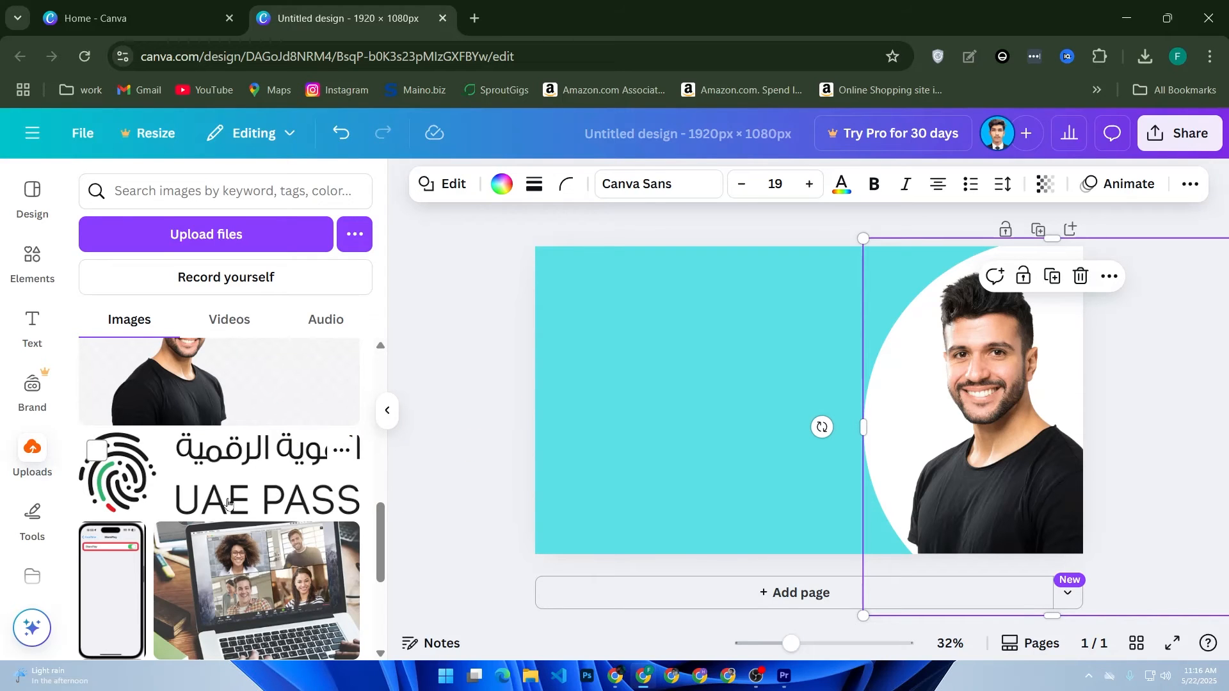
Step: Add a text box reading "how to make money online" and enlarge it to a font size of about 51.4
{"action": "left_click", "coordinate": [25, 323]}
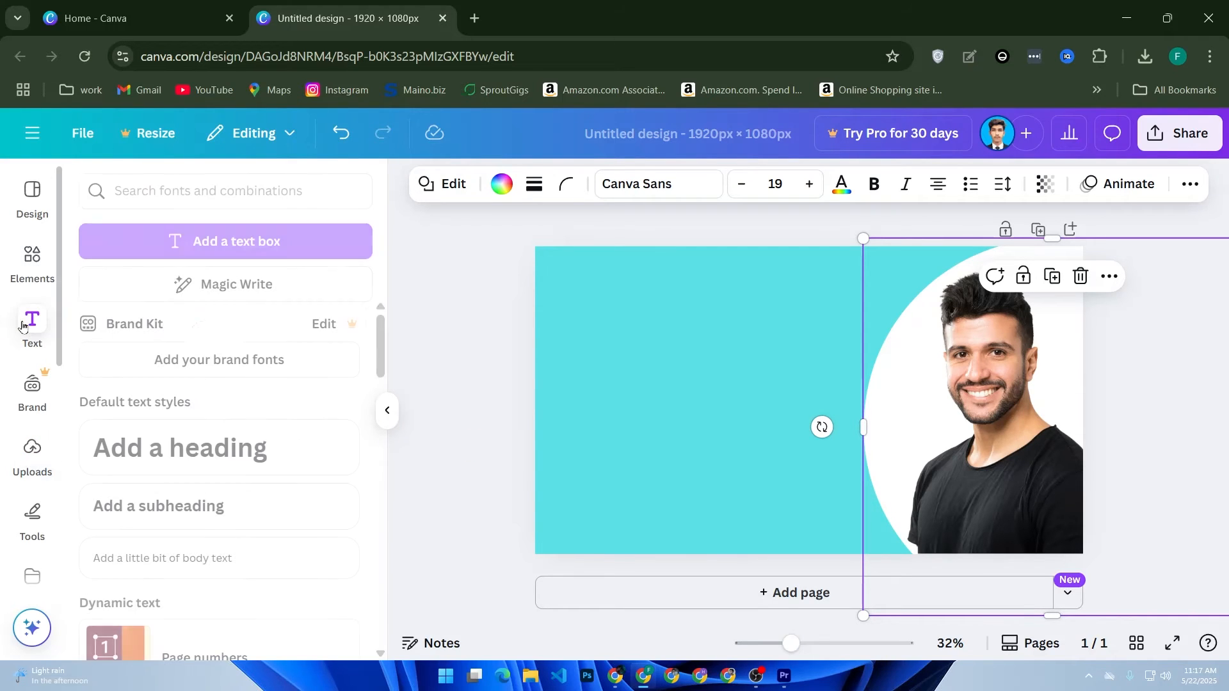
{"action": "left_click", "coordinate": [192, 243]}
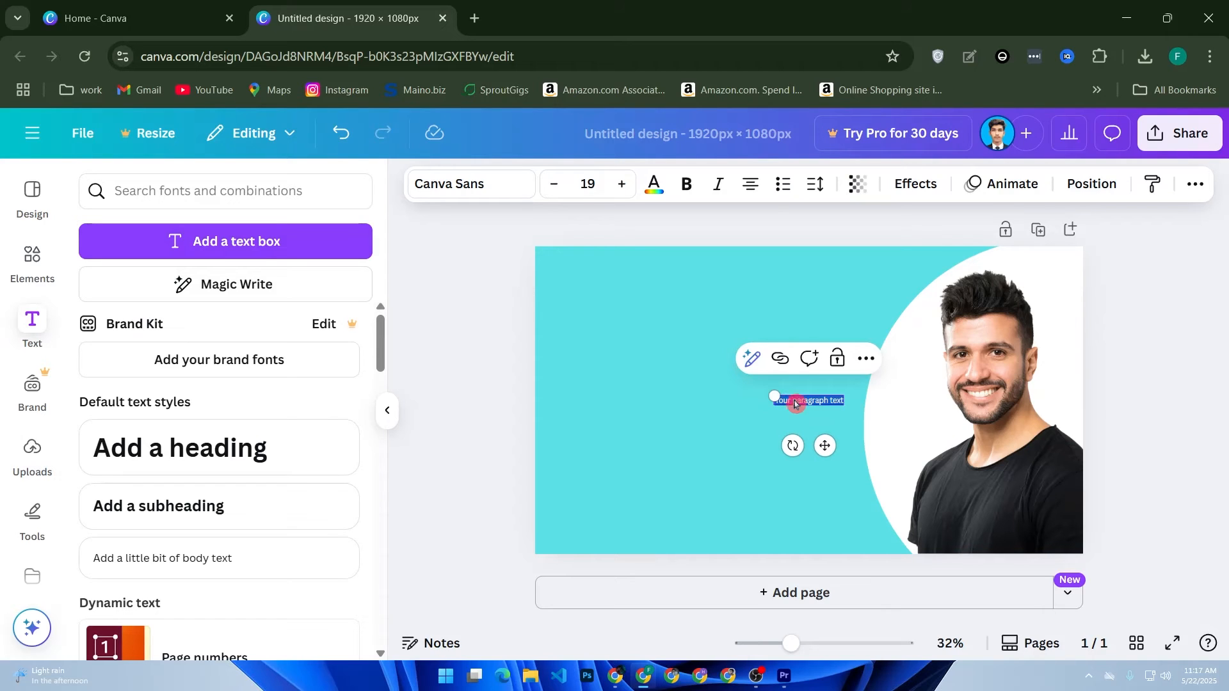
{"action": "type", "text": "How to make money online"}
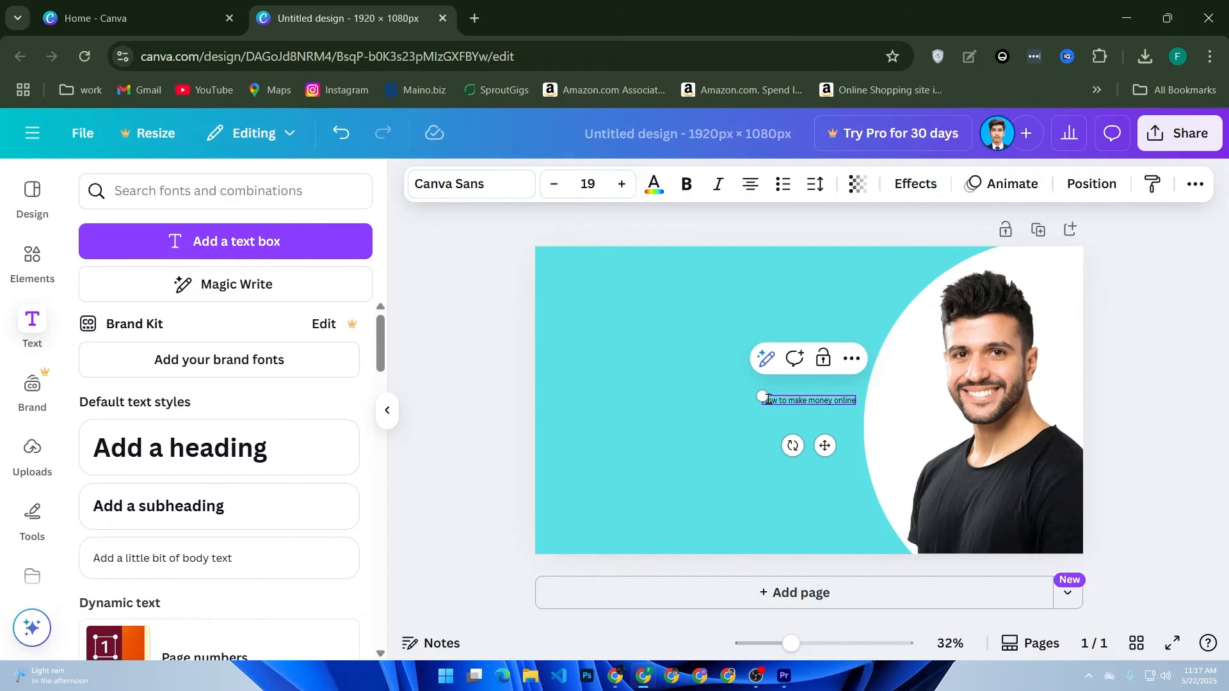
{"action": "left_click_drag", "start_coordinate": [762, 396], "coordinate": [604, 381]}
Step: Set the whole "how to make money online" text in the Horizon font
{"action": "left_click", "coordinate": [663, 391]}
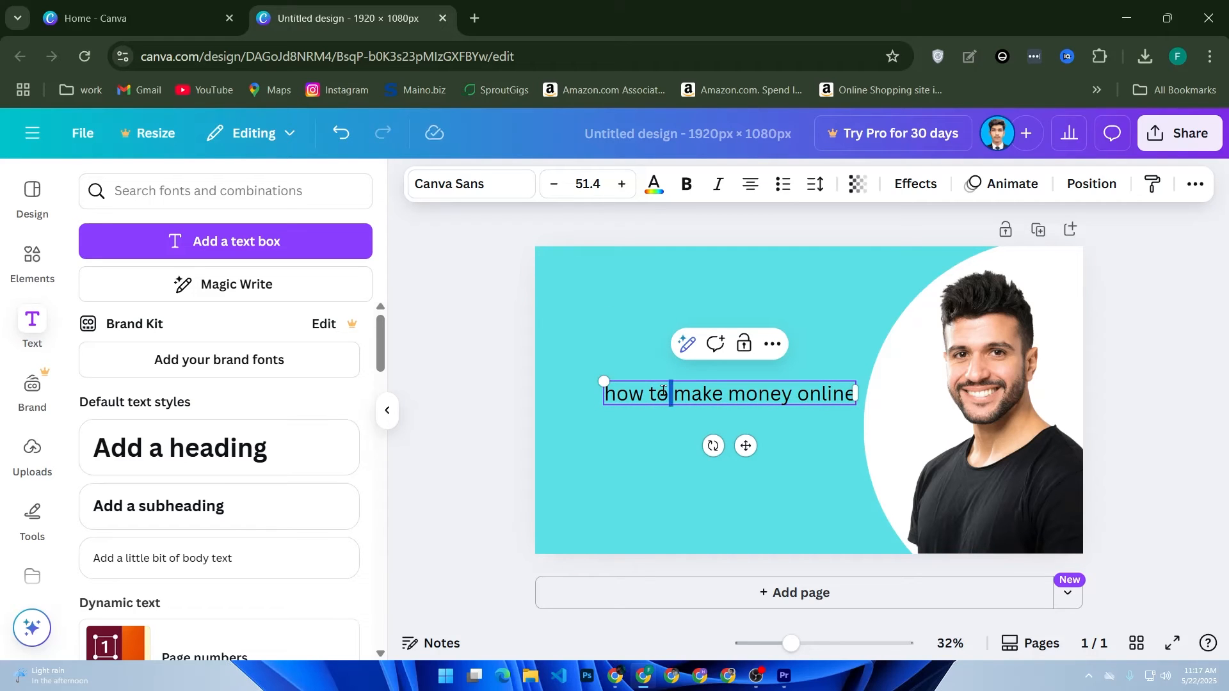
{"action": "triple_click", "coordinate": [663, 391]}
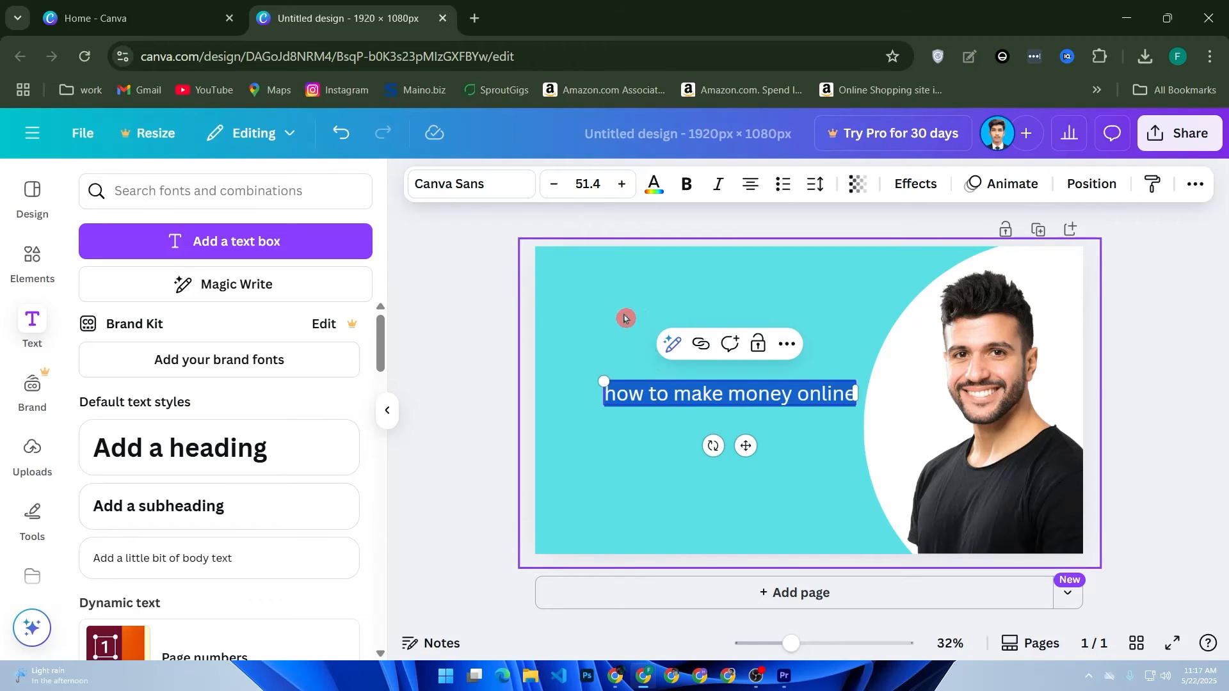
{"action": "left_click", "coordinate": [448, 184]}
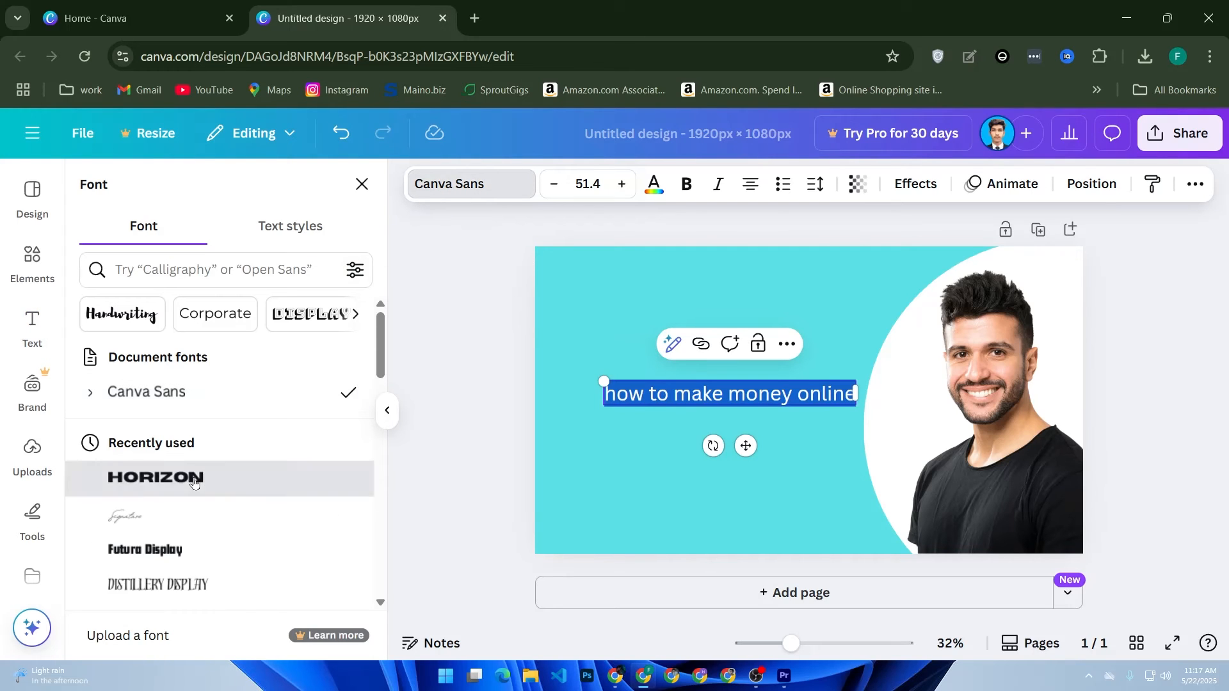
Step: Wrap the title onto four lines and enlarge it to a font size of about 123
{"action": "left_click_drag", "start_coordinate": [924, 406], "coordinate": [708, 439]}
{"action": "left_click_drag", "start_coordinate": [708, 492], "coordinate": [962, 635]}
{"action": "left_click_drag", "start_coordinate": [800, 549], "coordinate": [763, 476]}
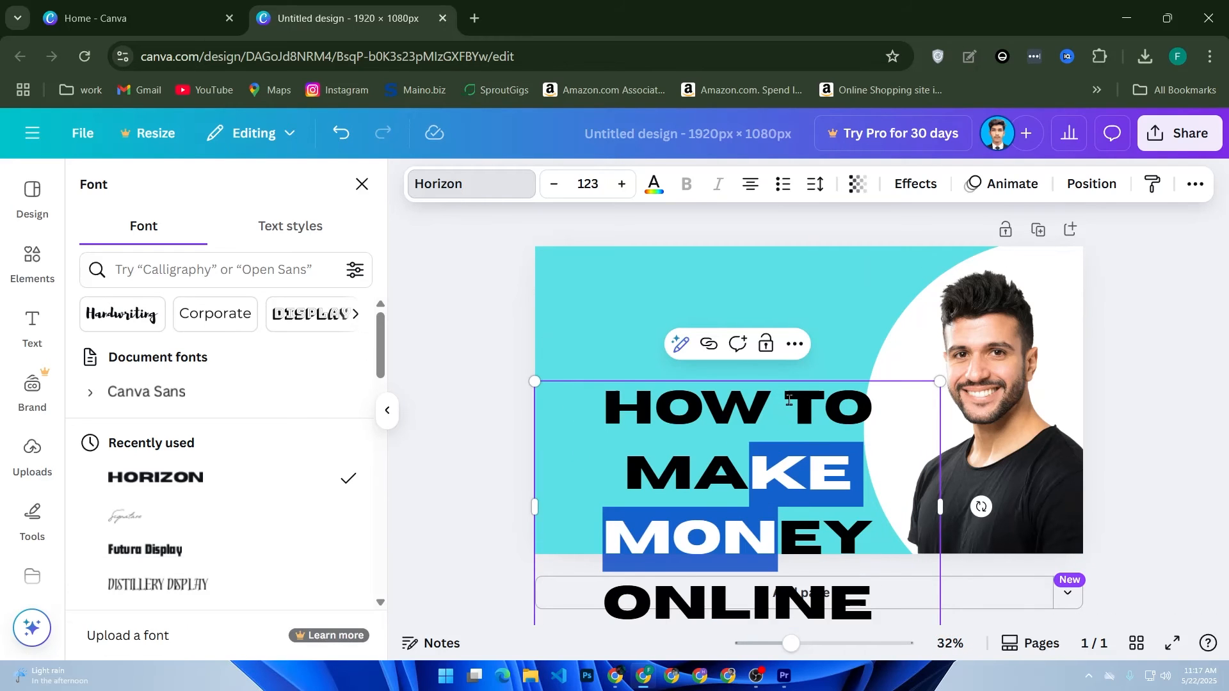
{"action": "left_click", "coordinate": [898, 286]}
{"action": "left_click", "coordinate": [811, 437]}
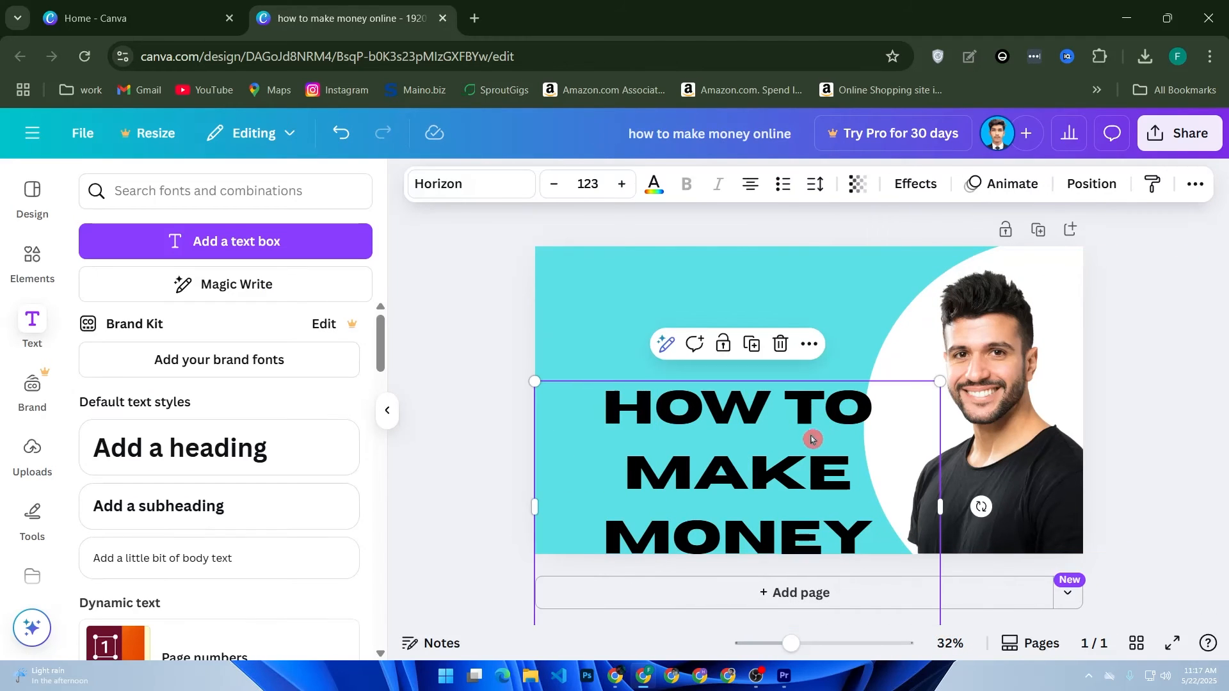
Step: Shrink the title to a font size of about 113 and fit it on the turquoise area beside the circle
{"action": "left_click_drag", "start_coordinate": [809, 393], "coordinate": [778, 301]}
{"action": "left_click_drag", "start_coordinate": [910, 546], "coordinate": [807, 520]}
{"action": "left_click_drag", "start_coordinate": [748, 448], "coordinate": [794, 512]}
{"action": "left_click_drag", "start_coordinate": [857, 366], "coordinate": [894, 283]}
{"action": "left_click_drag", "start_coordinate": [870, 386], "coordinate": [834, 391]}
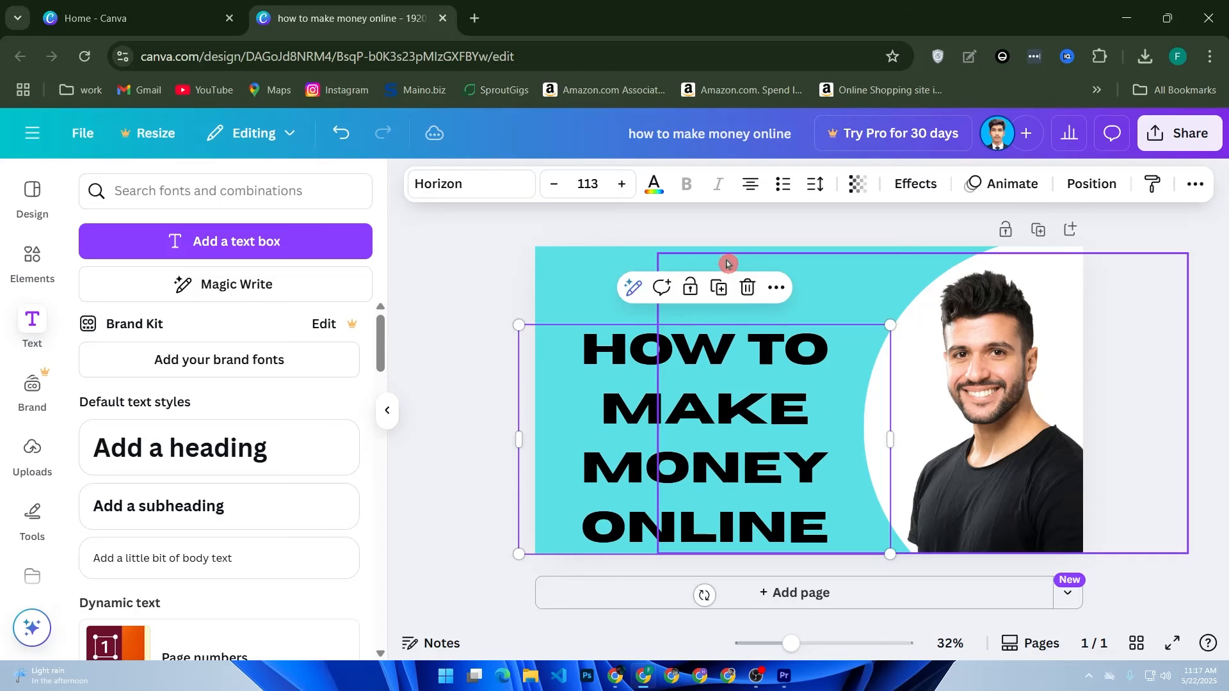
{"action": "left_click", "coordinate": [691, 283]}
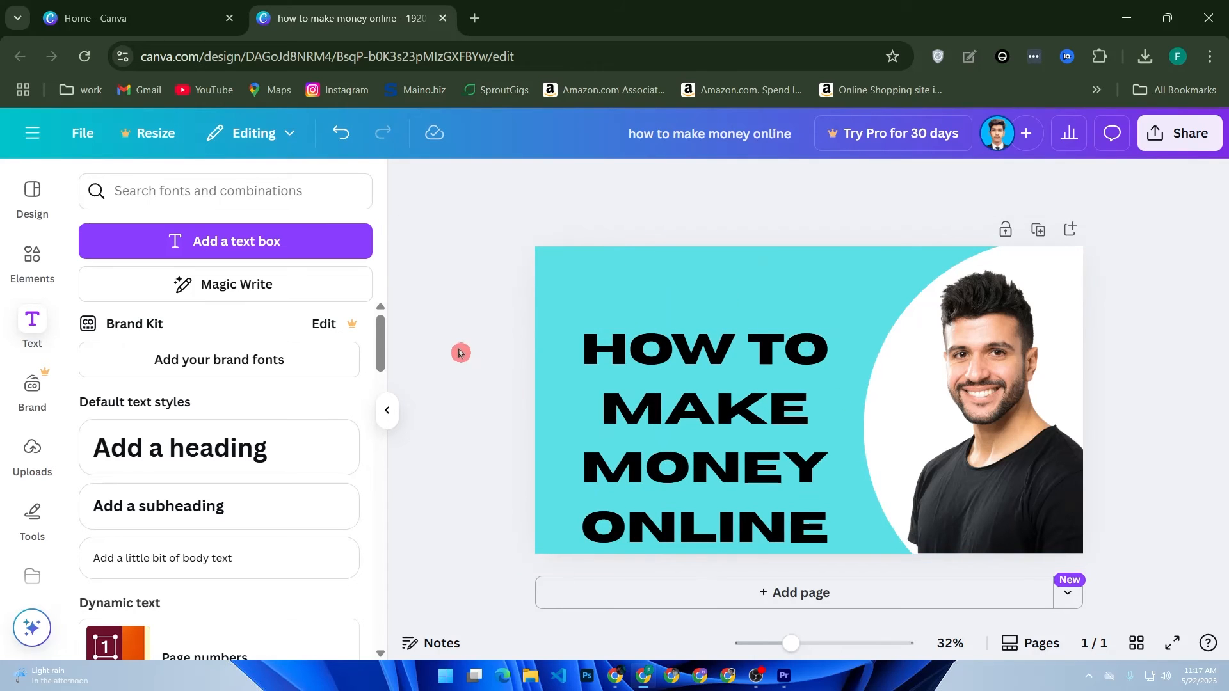
Step: Search the elements library for "shopify logo"
{"action": "left_click", "coordinate": [129, 192]}
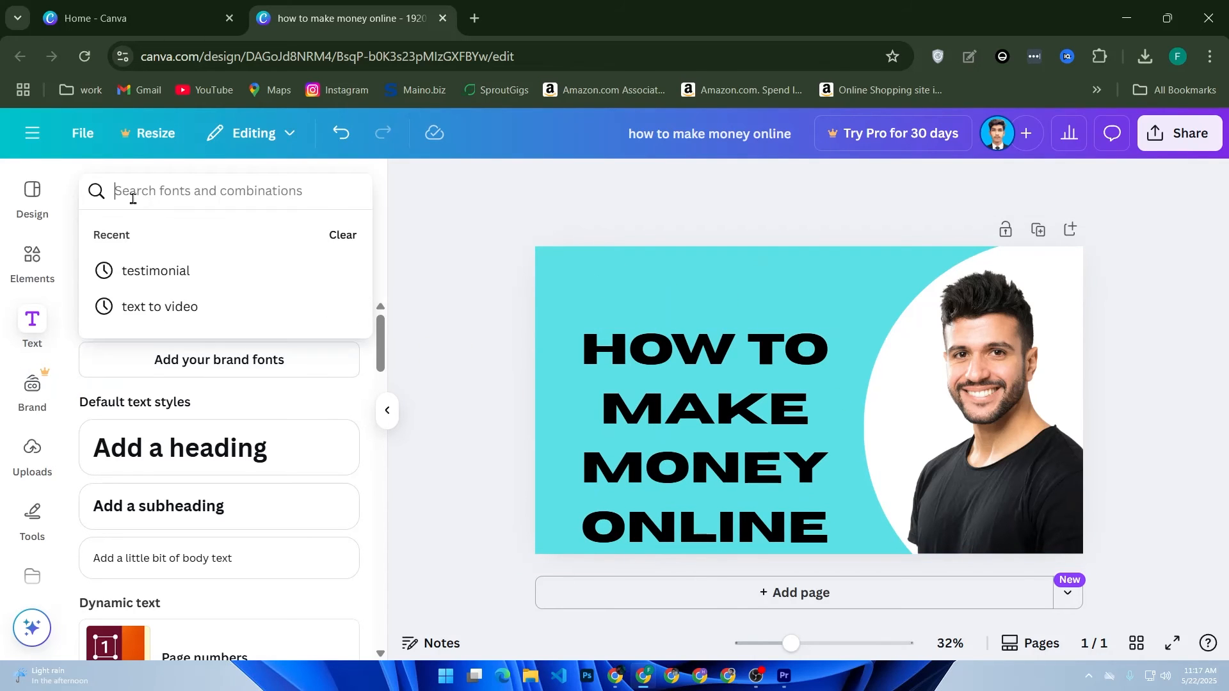
{"action": "left_click", "coordinate": [48, 264]}
{"action": "left_click", "coordinate": [196, 192]}
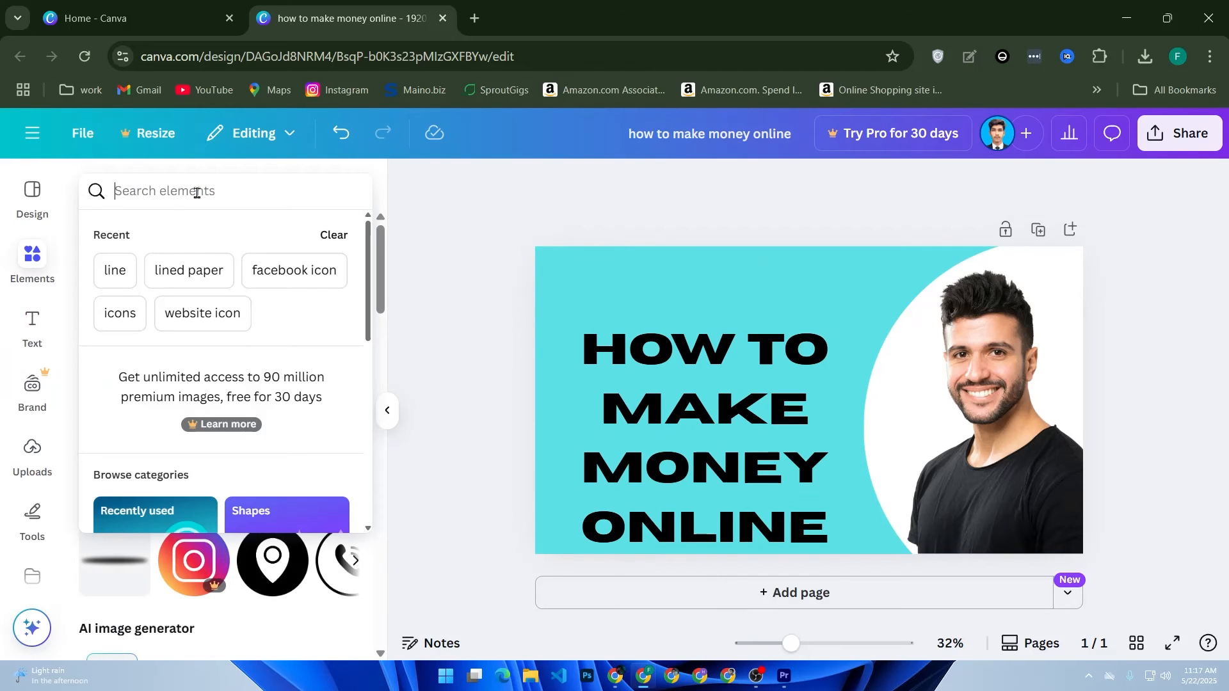
{"action": "type", "text": "shopy"}
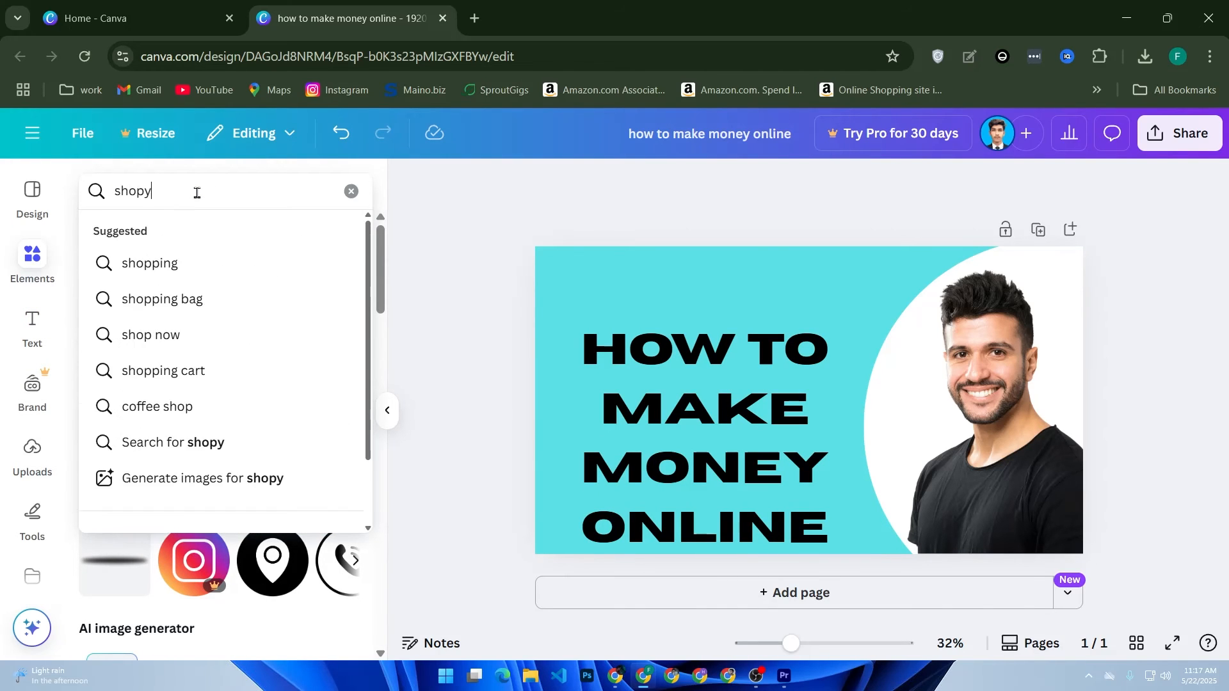
{"action": "key", "text": "BackSpace"}
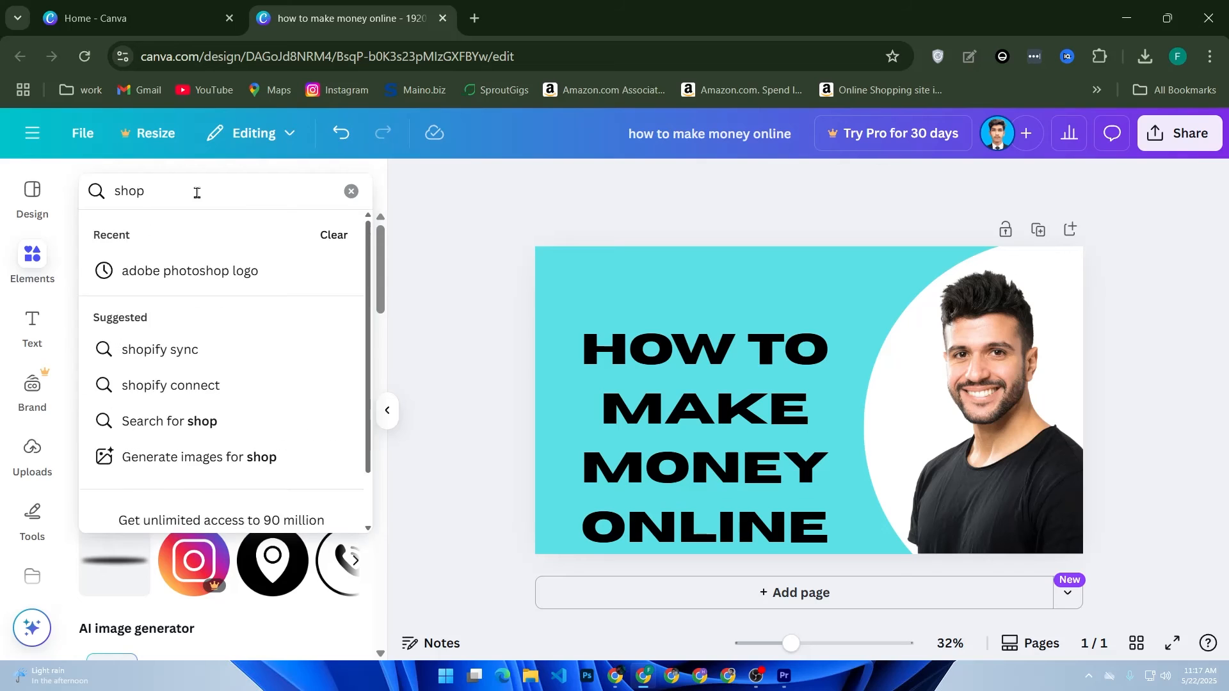
{"action": "type", "text": "ify logo"}
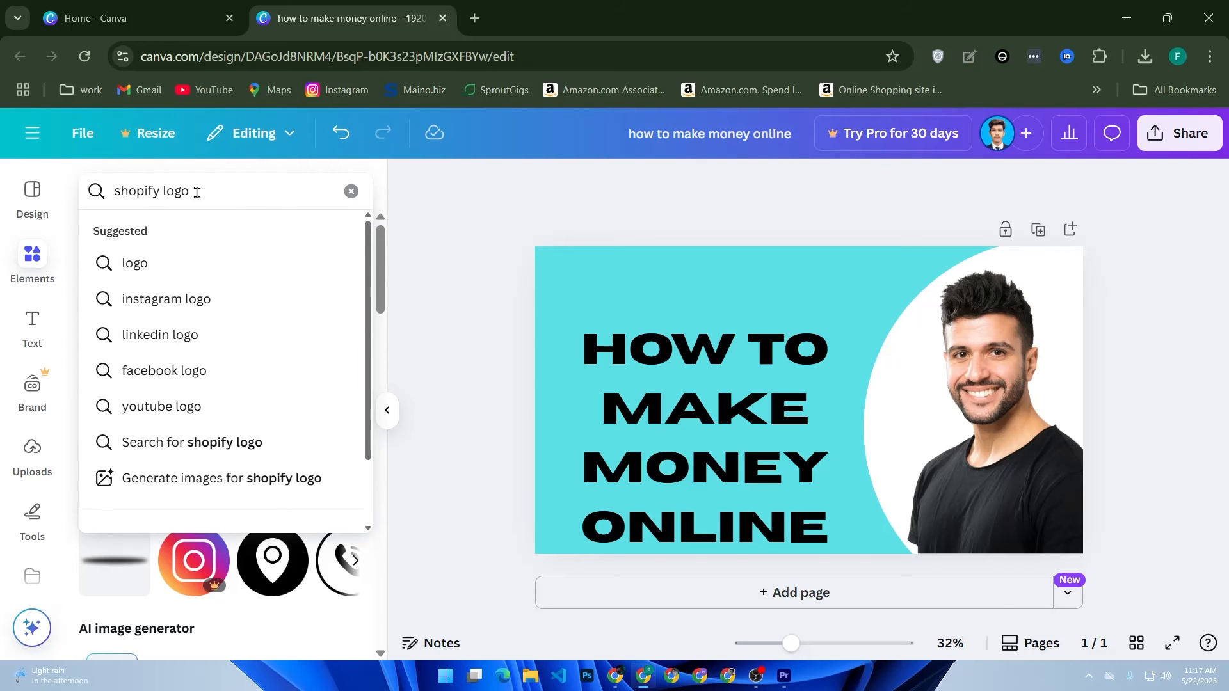
{"action": "key", "text": "Return"}
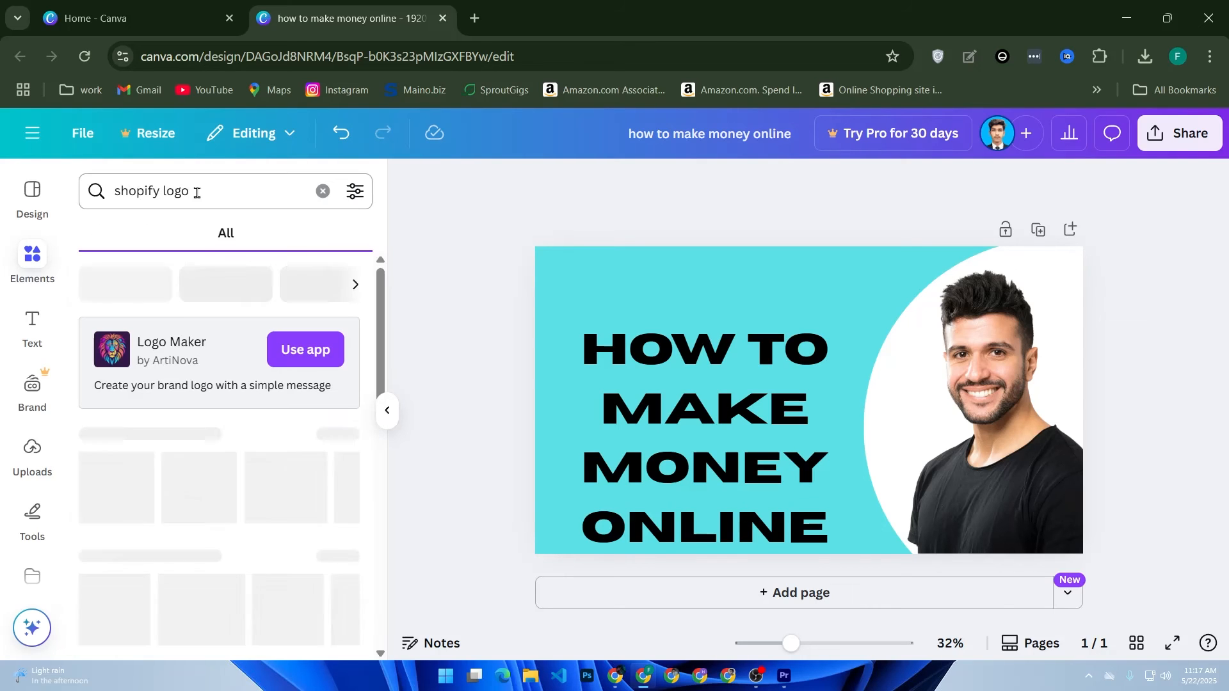
Step: Browse the graphics results and place the HubSpot logo on the turquoise area above the title
{"action": "scroll", "coordinate": [196, 487], "scroll_direction": "down", "scroll_amount": 2}
{"action": "scroll", "coordinate": [228, 500], "scroll_direction": "down", "scroll_amount": 2}
{"action": "scroll", "coordinate": [228, 499], "scroll_direction": "up", "scroll_amount": 2}
{"action": "left_click", "coordinate": [356, 340]}
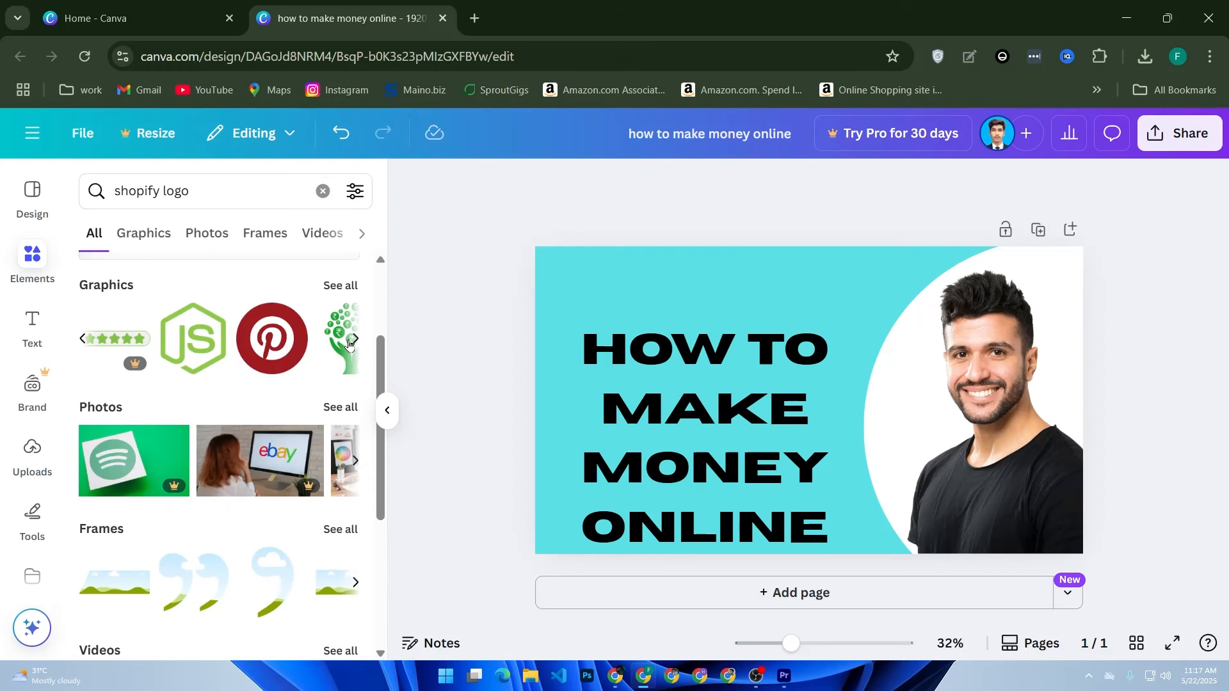
{"action": "left_click", "coordinate": [351, 341]}
{"action": "left_click", "coordinate": [353, 340]}
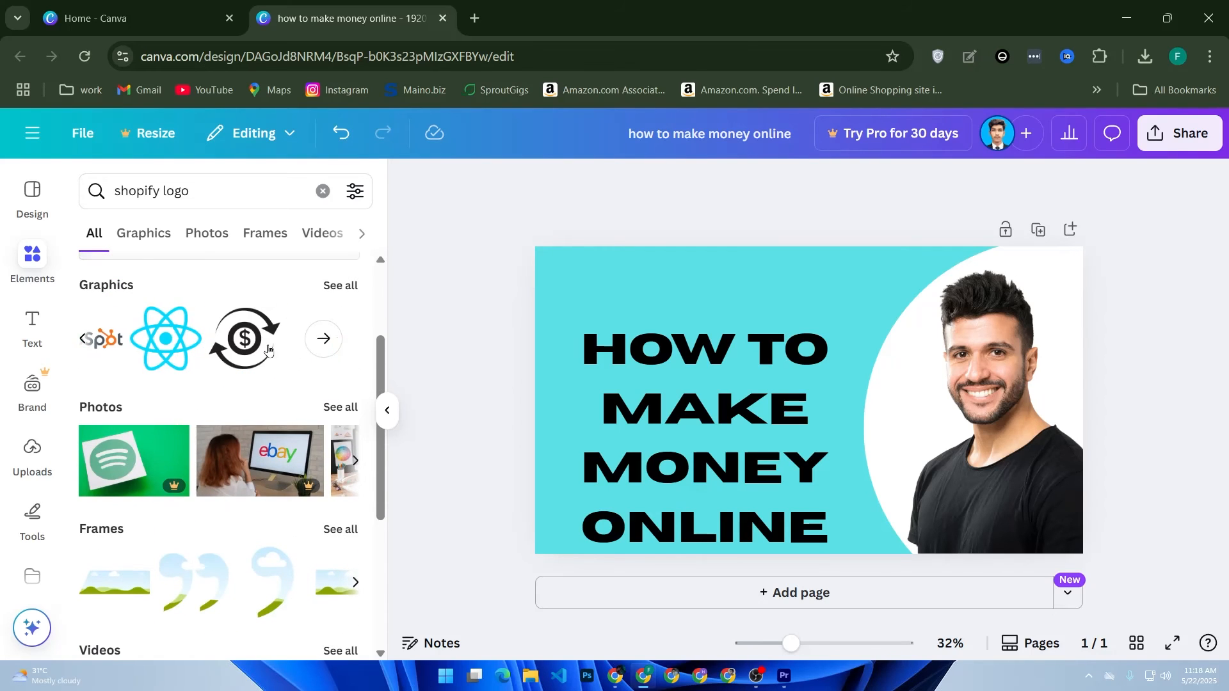
{"action": "left_click_drag", "start_coordinate": [113, 346], "coordinate": [749, 285]}
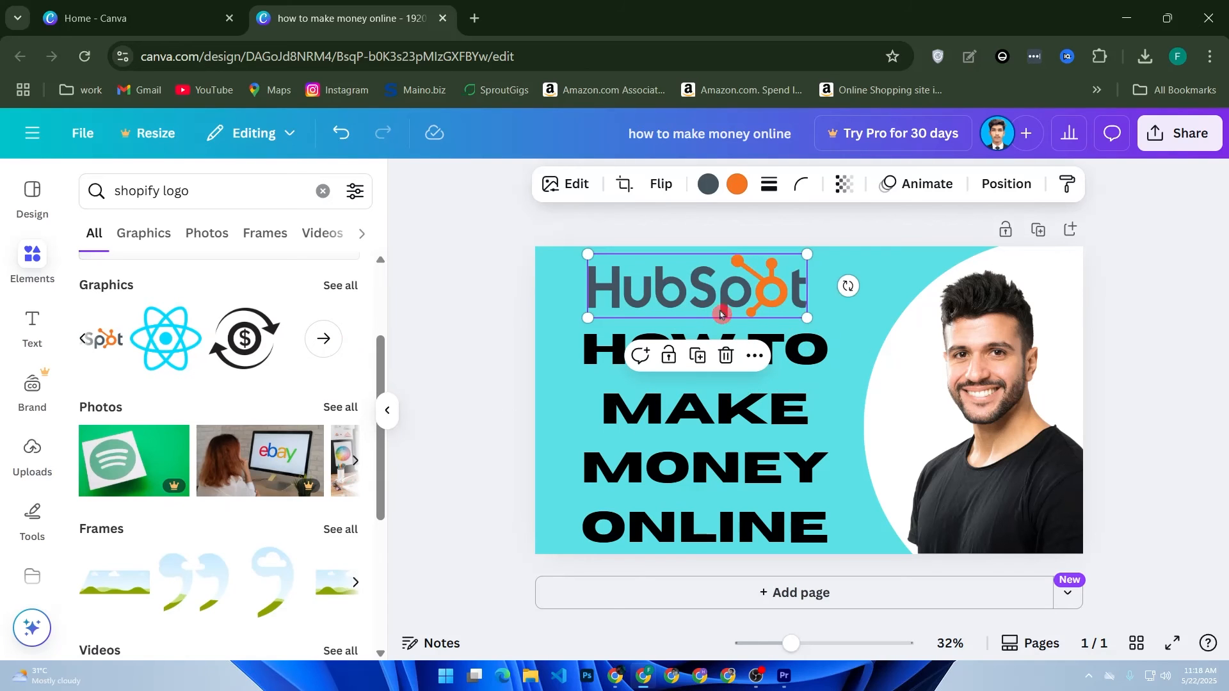
Step: Enlarge the HubSpot logo to slightly wider than the title, filling the space between the title and the canvas's upper edge
{"action": "left_click_drag", "start_coordinate": [809, 322], "coordinate": [841, 330]}
{"action": "left_click_drag", "start_coordinate": [589, 256], "coordinate": [561, 248]}
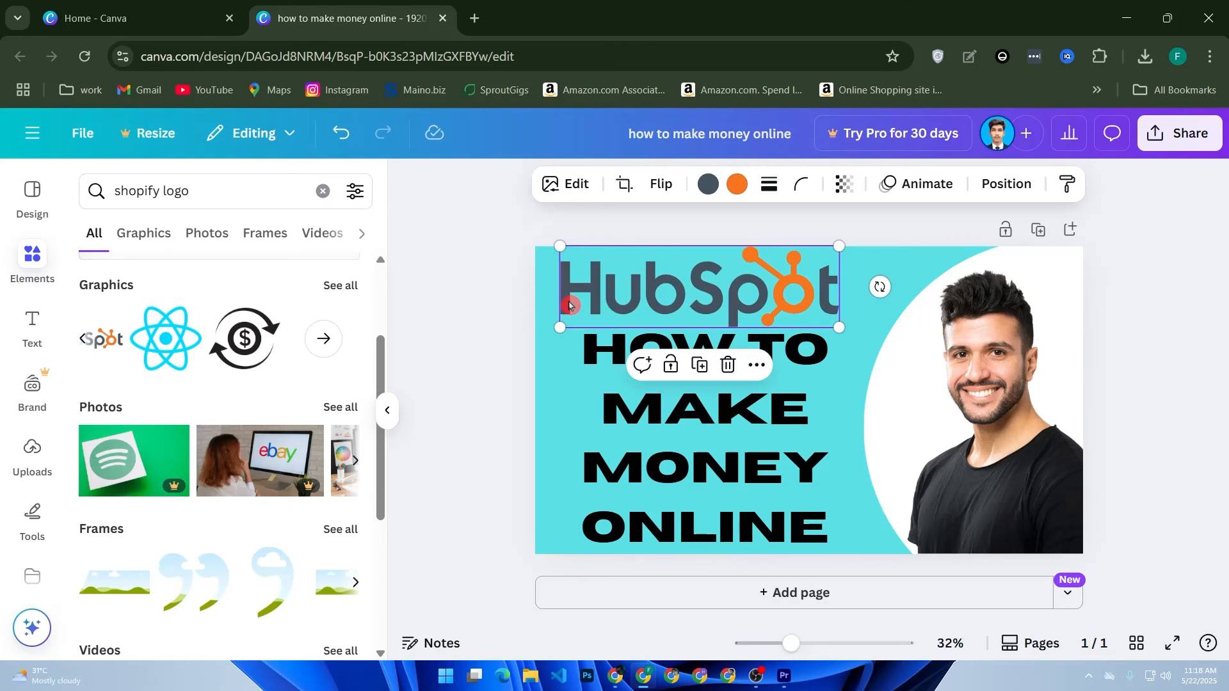
{"action": "left_click", "coordinate": [493, 364]}
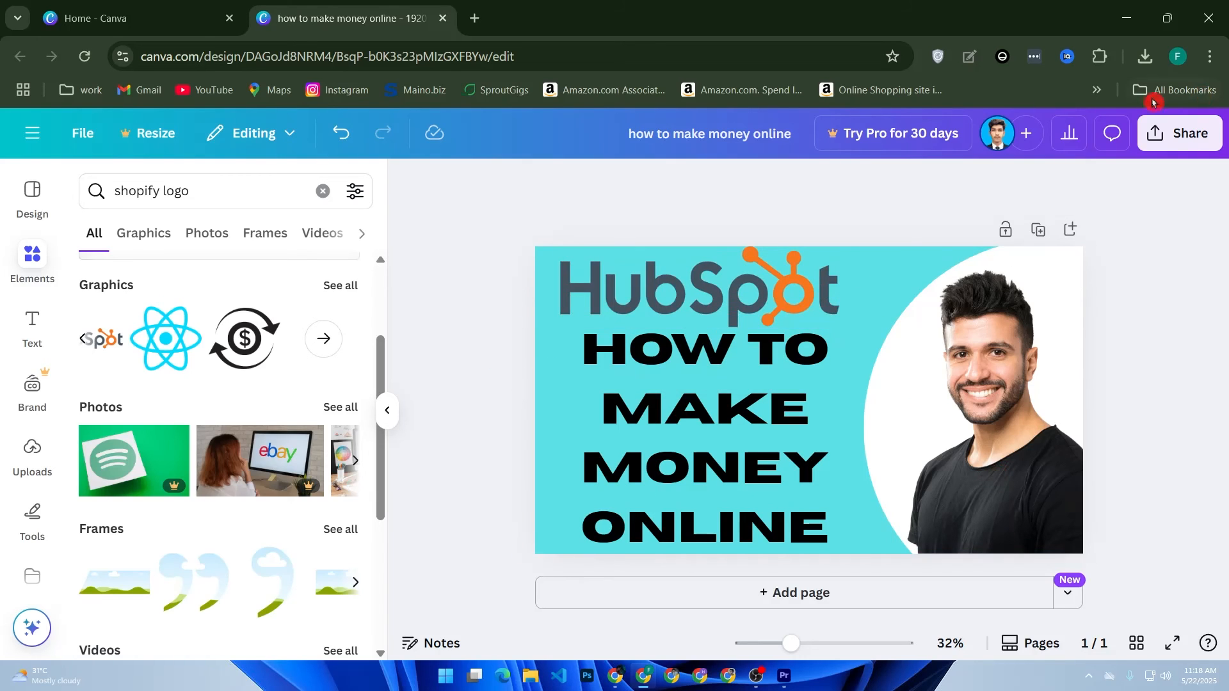
Step: Open the design's download settings and choose JPG as the file type
{"action": "left_click", "coordinate": [1176, 132]}
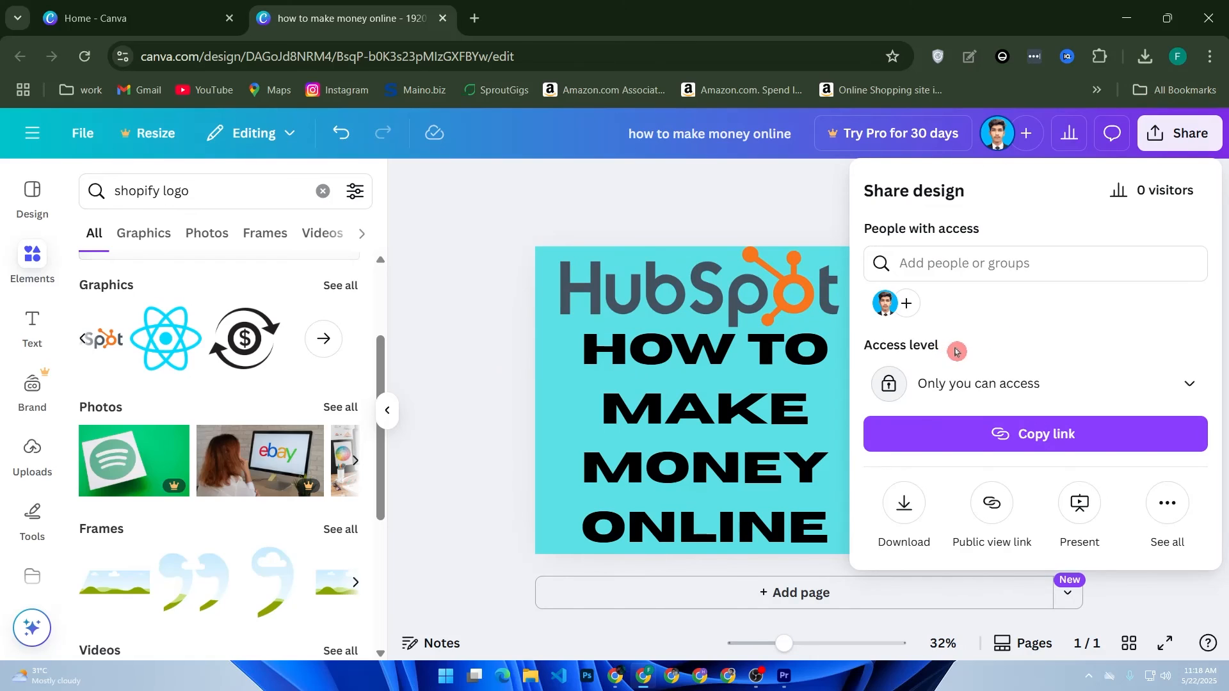
{"action": "left_click", "coordinate": [907, 516]}
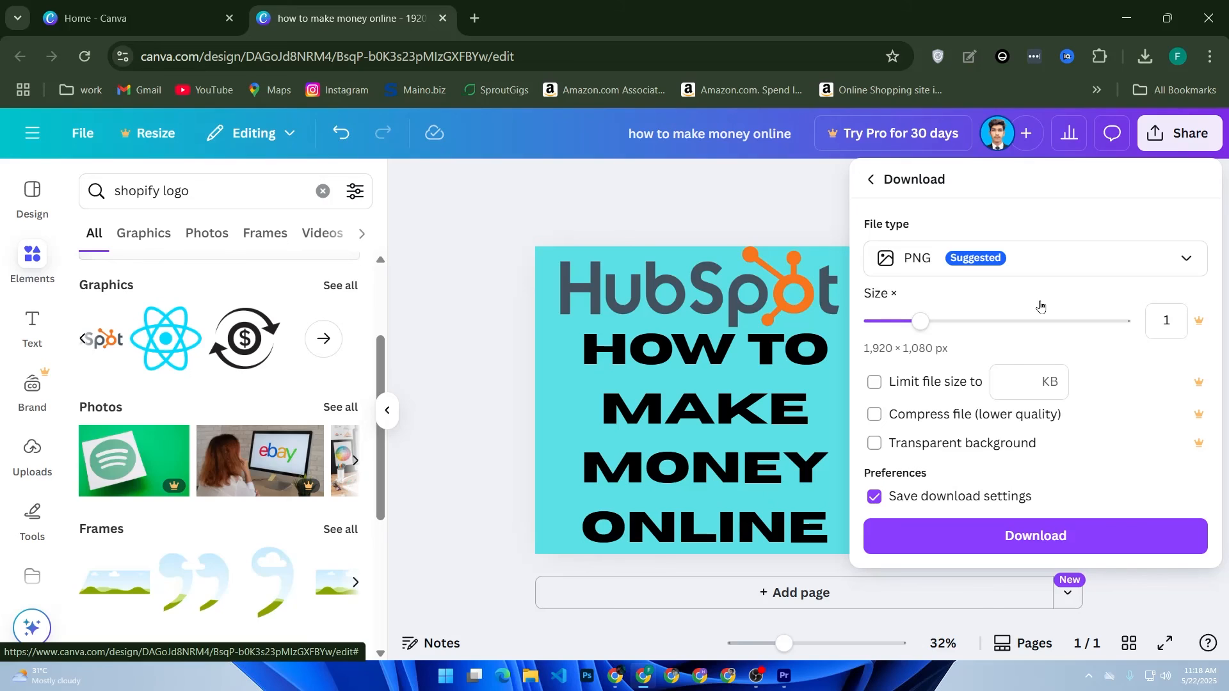
{"action": "left_click", "coordinate": [978, 275]}
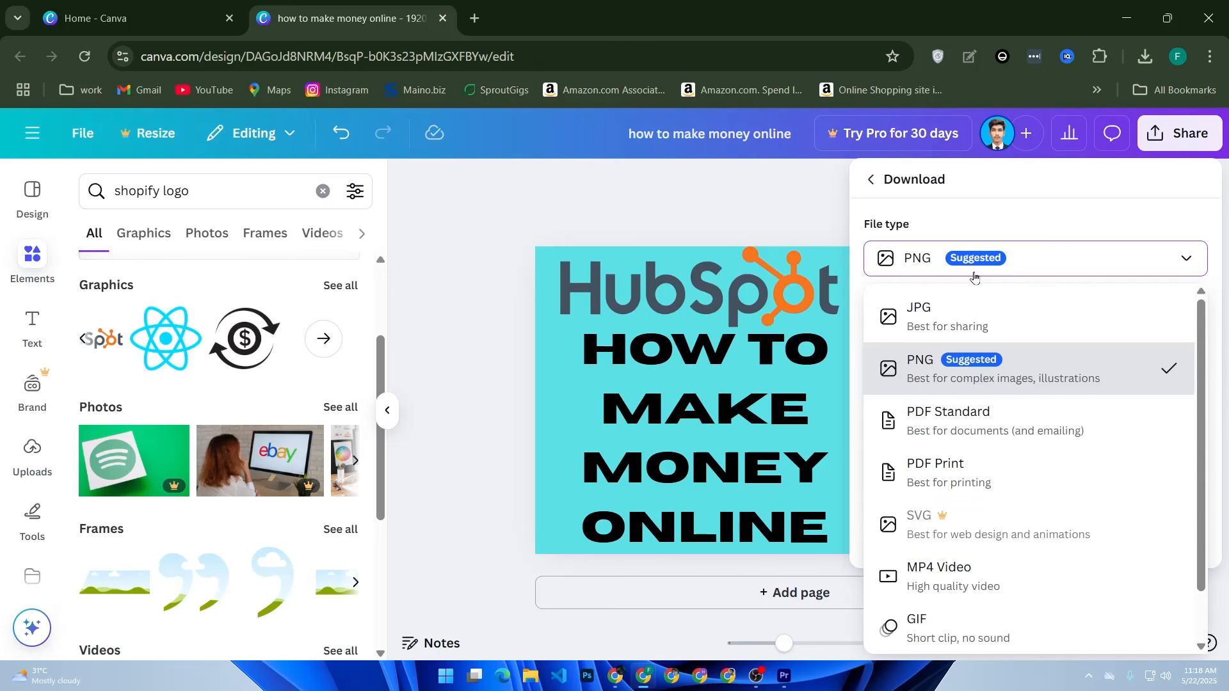
{"action": "left_click", "coordinate": [915, 317]}
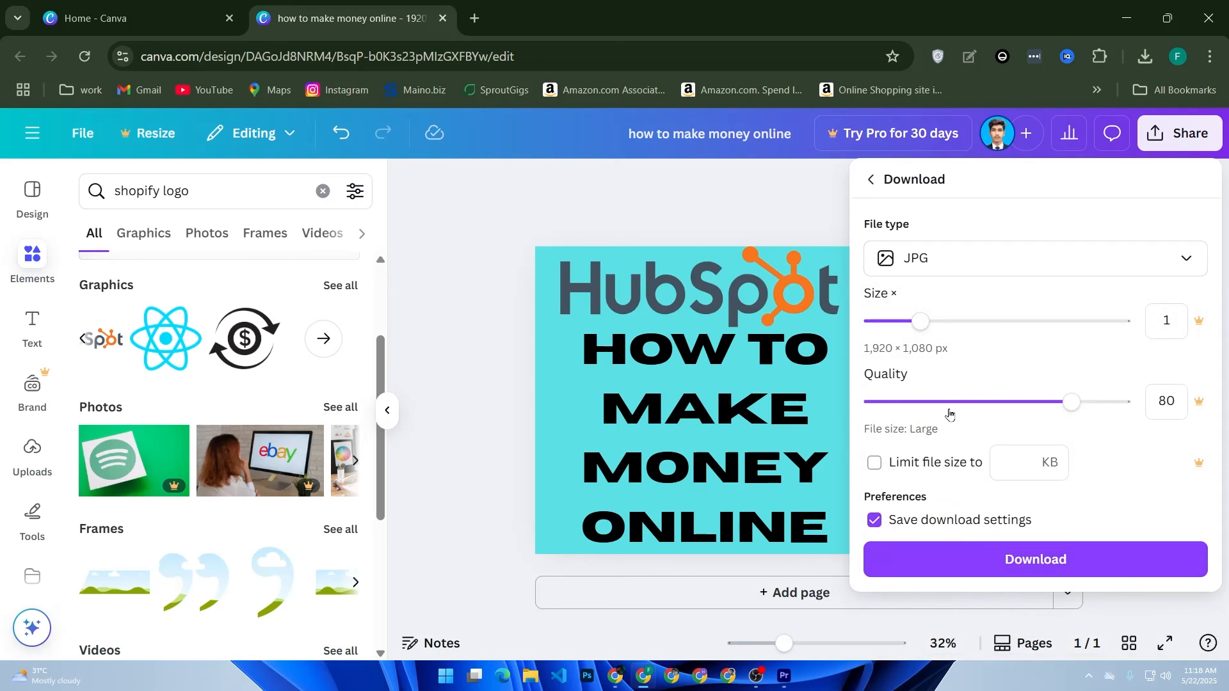